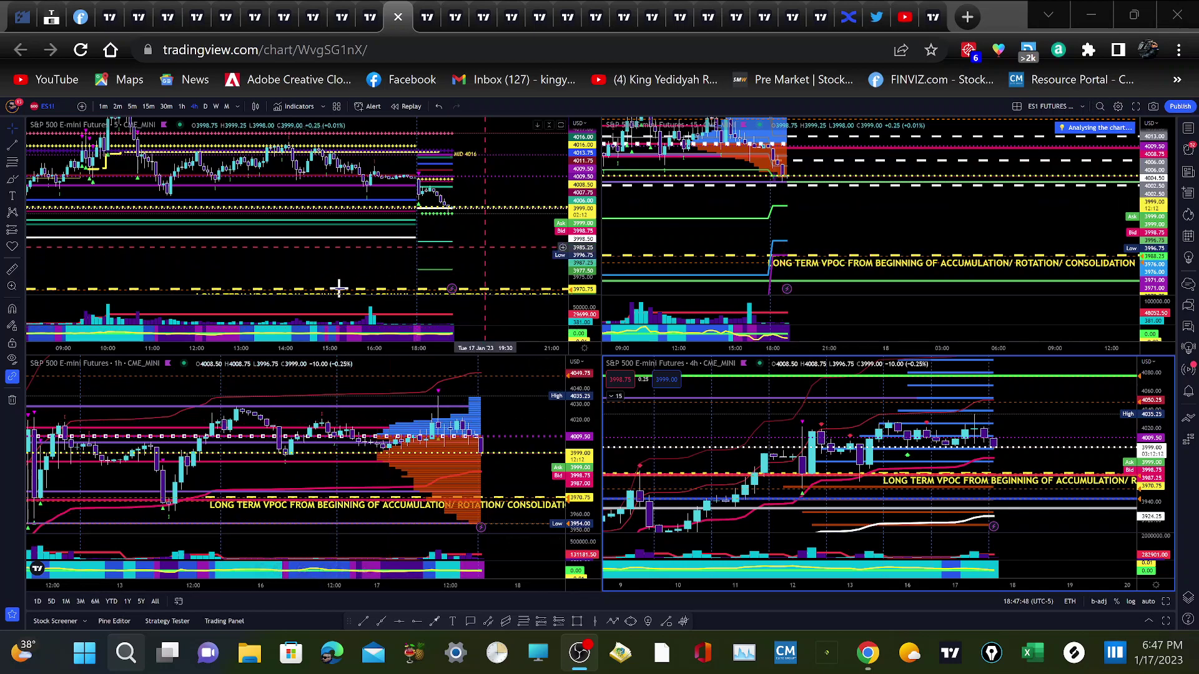
# Step: Maximize the 5-minute S&P 500 E-mini Futures chart and display it in full-screen mode
pyautogui.doubleClick(301, 336)
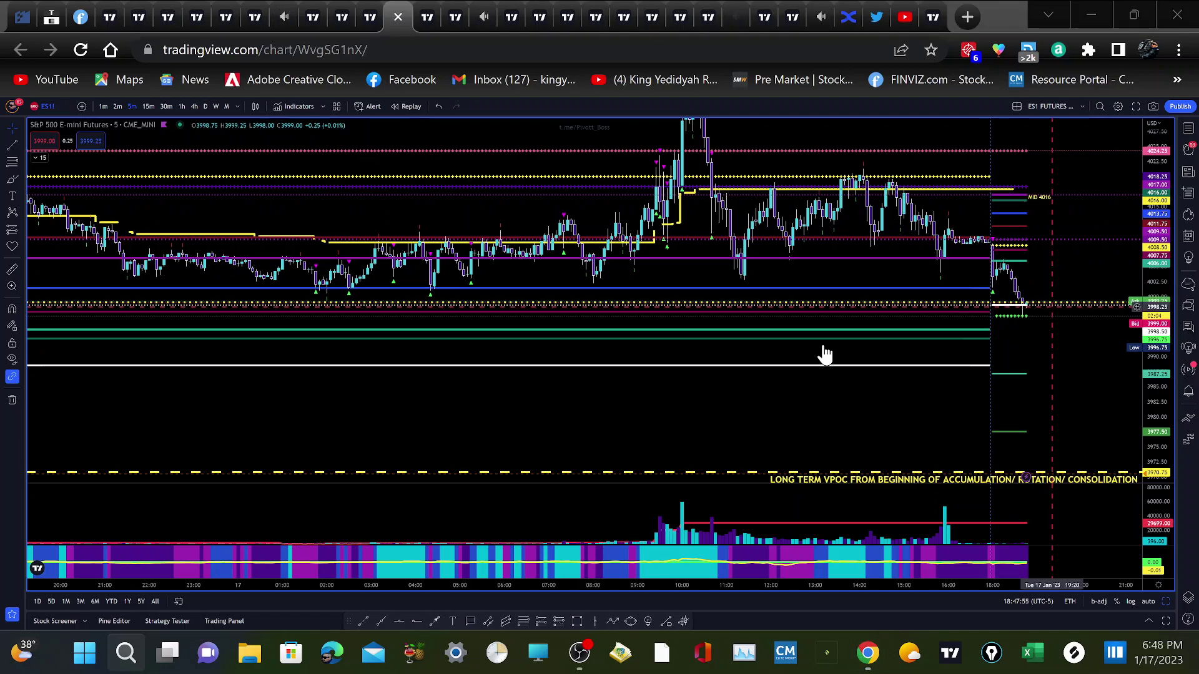
pyautogui.click(1136, 107)
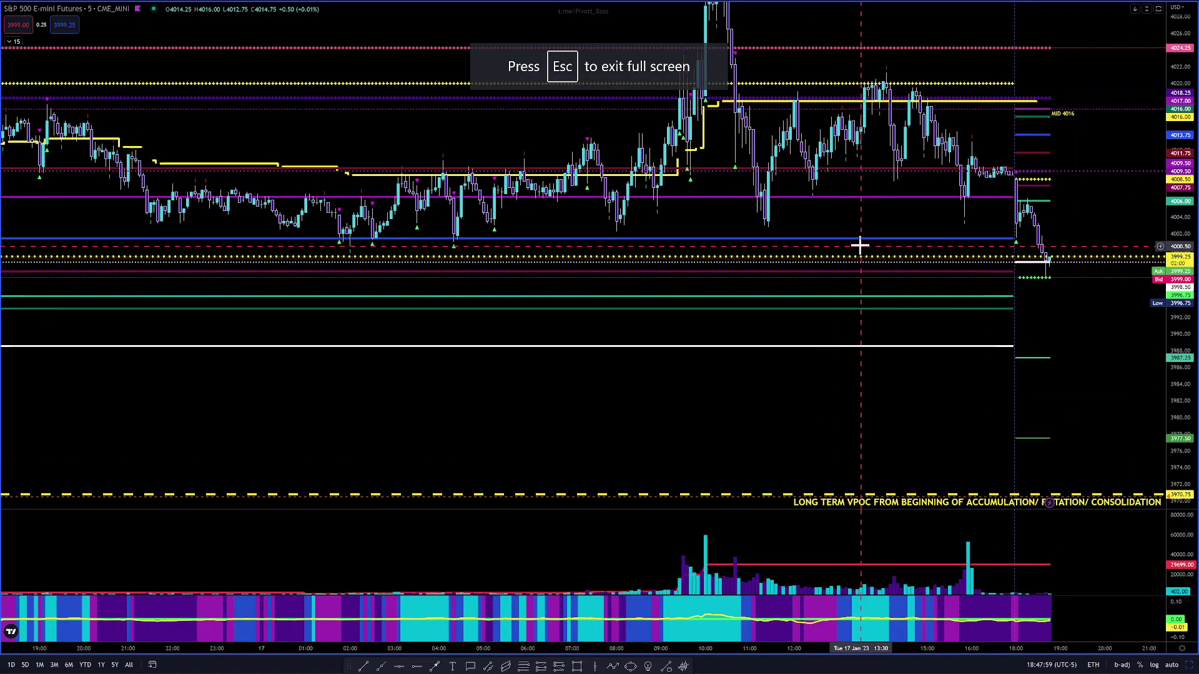
pyautogui.hscroll(5, 851, 233)
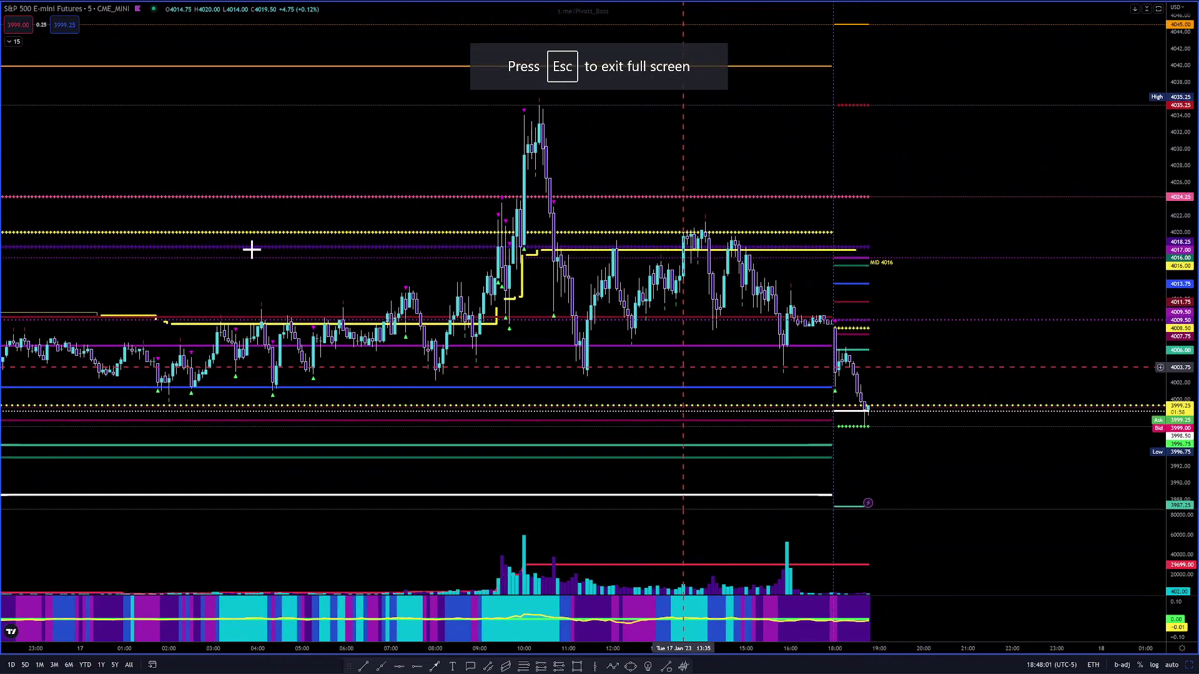
# Step: Expand the indicator list, hide the displayed PivotBoss Pivots indicator, and clear the annotation arrow from the chart
pyautogui.click(12, 42)
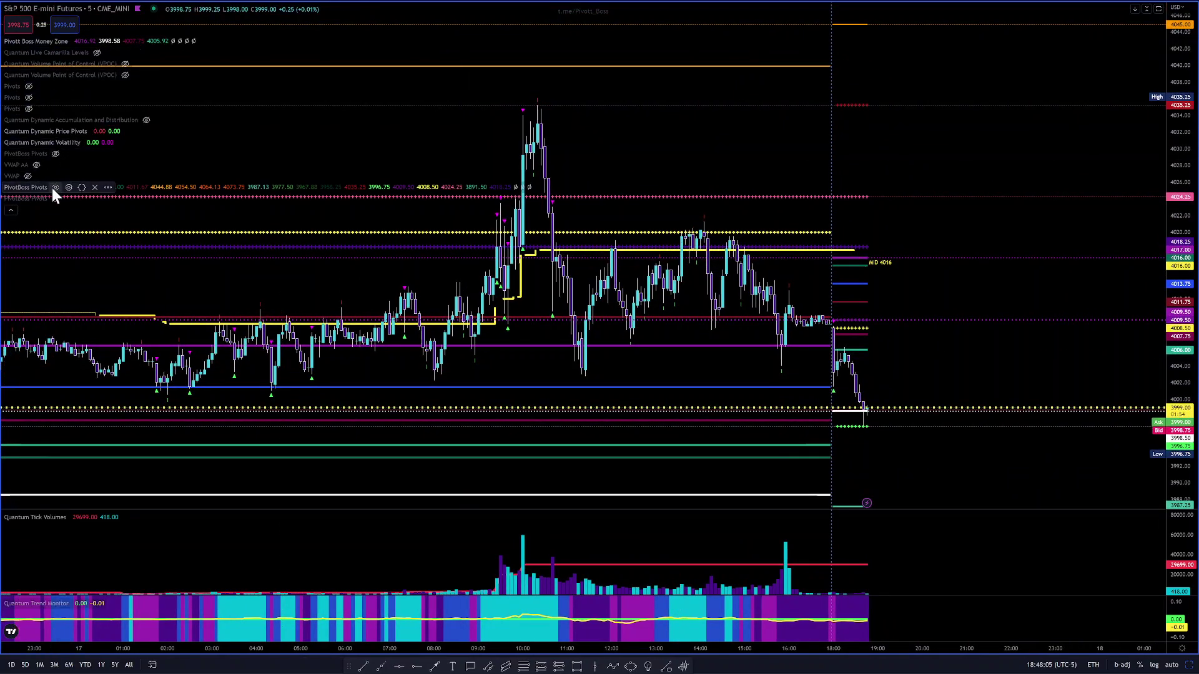
pyautogui.click(55, 187)
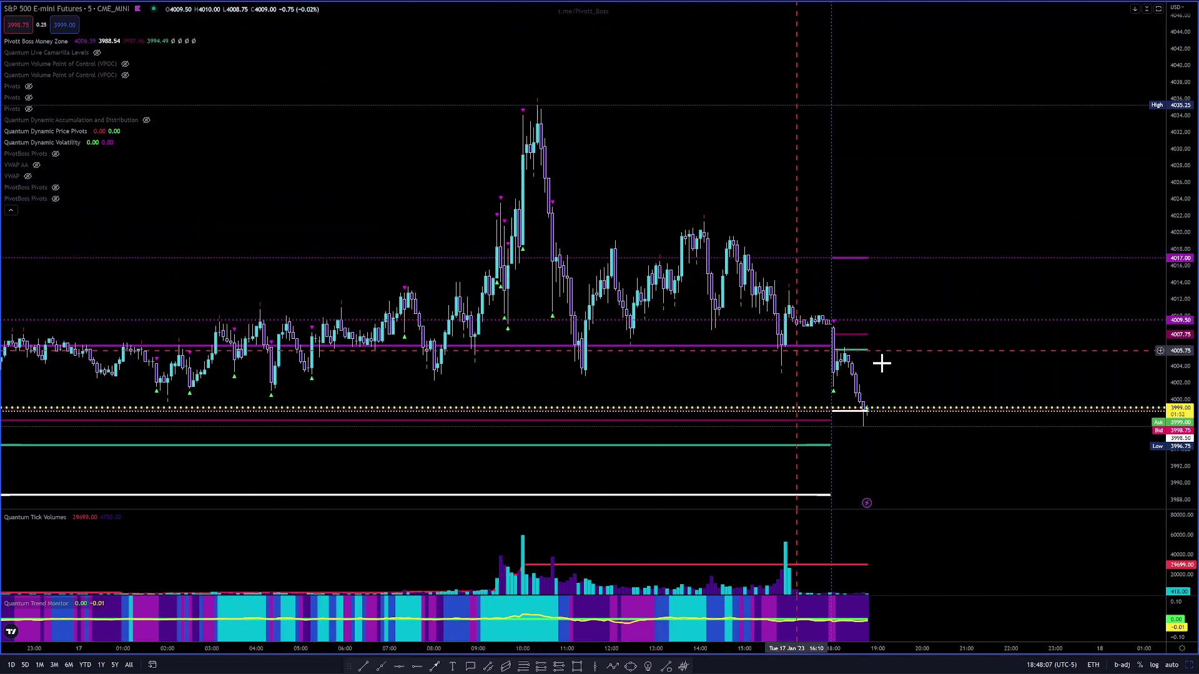
pyautogui.moveTo(912, 359); pyautogui.dragTo(881, 318)
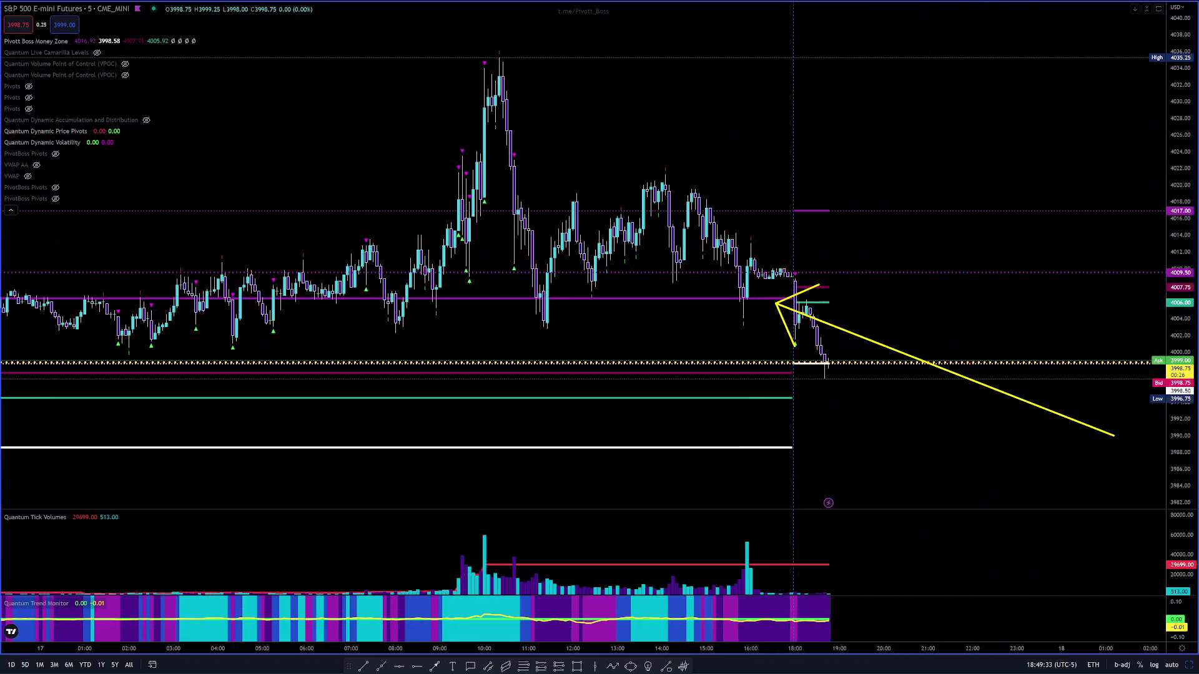
pyautogui.press('Escape')
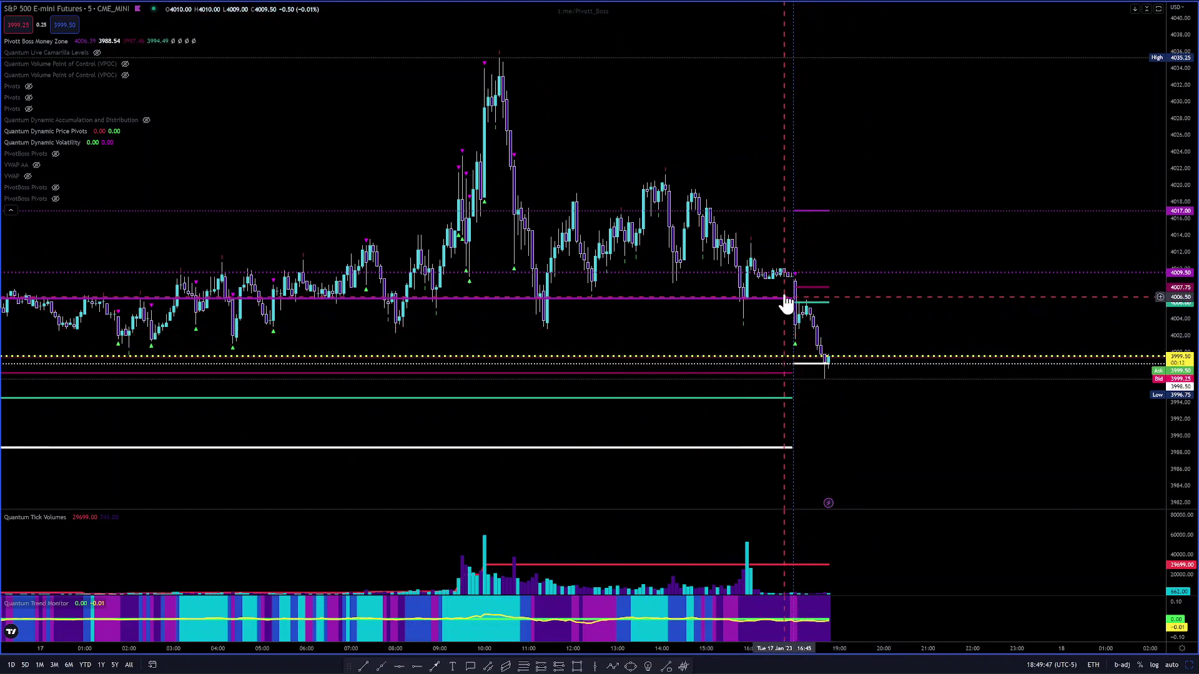
# Step: Hide the Pivott Boss Money Zone indicator and show the upper of the last two PivotBoss Pivots indicators
pyautogui.moveTo(40, 189)
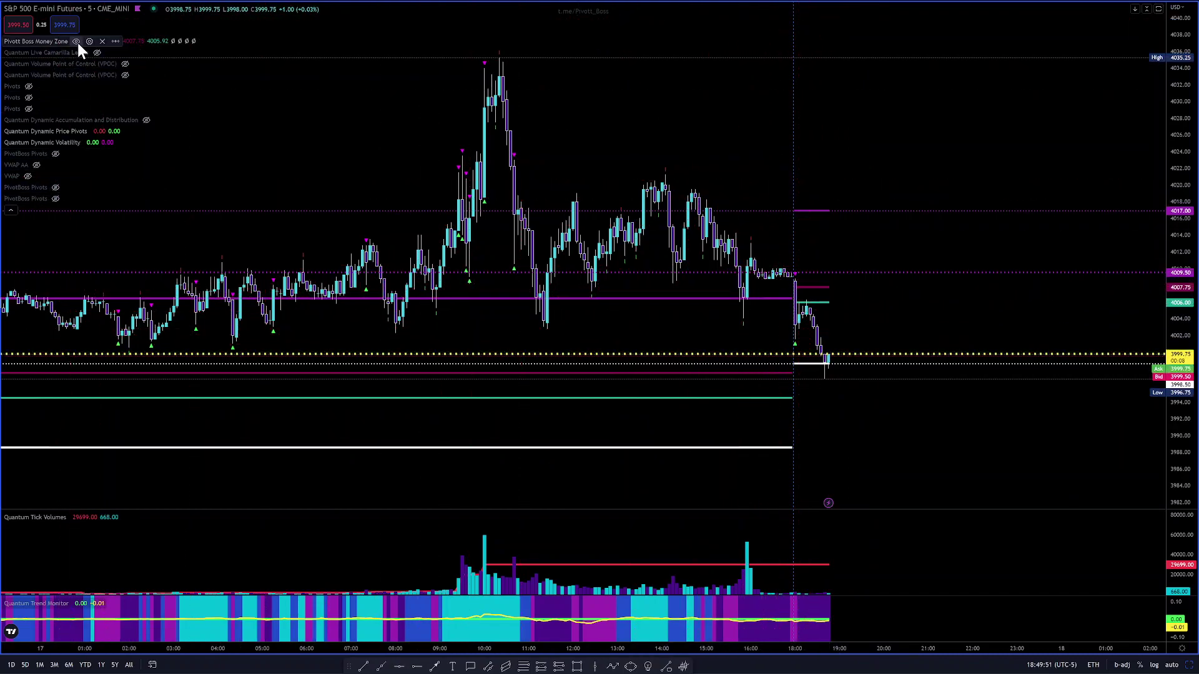
pyautogui.click(76, 41)
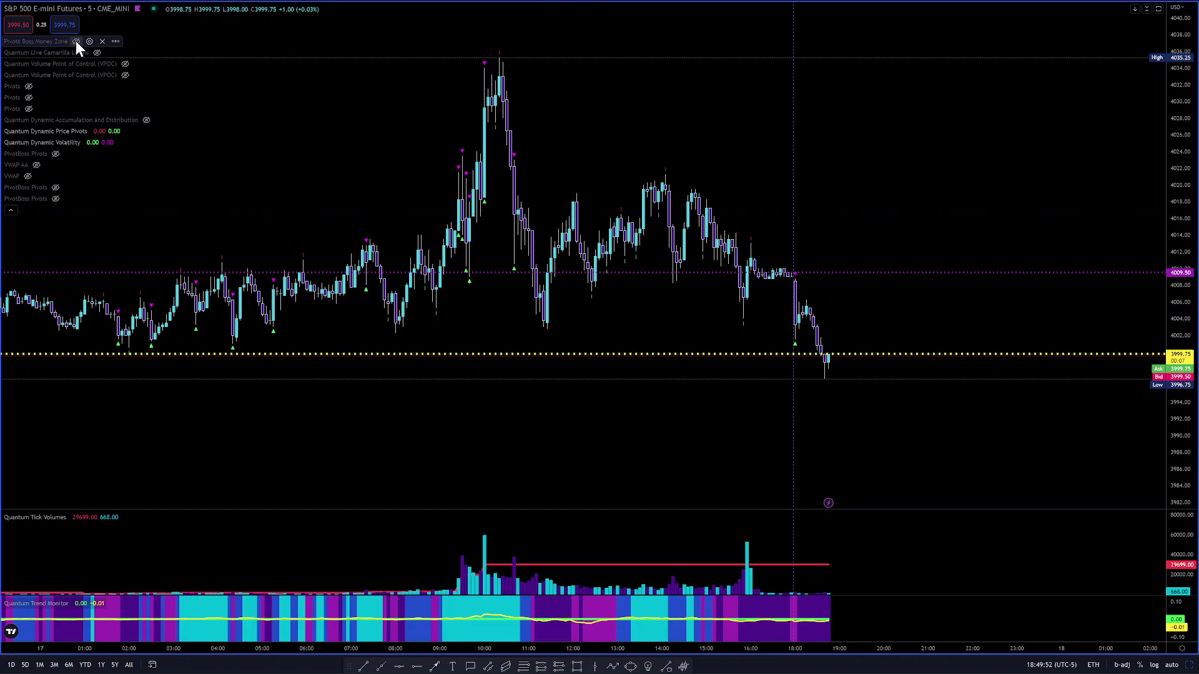
pyautogui.click(55, 187)
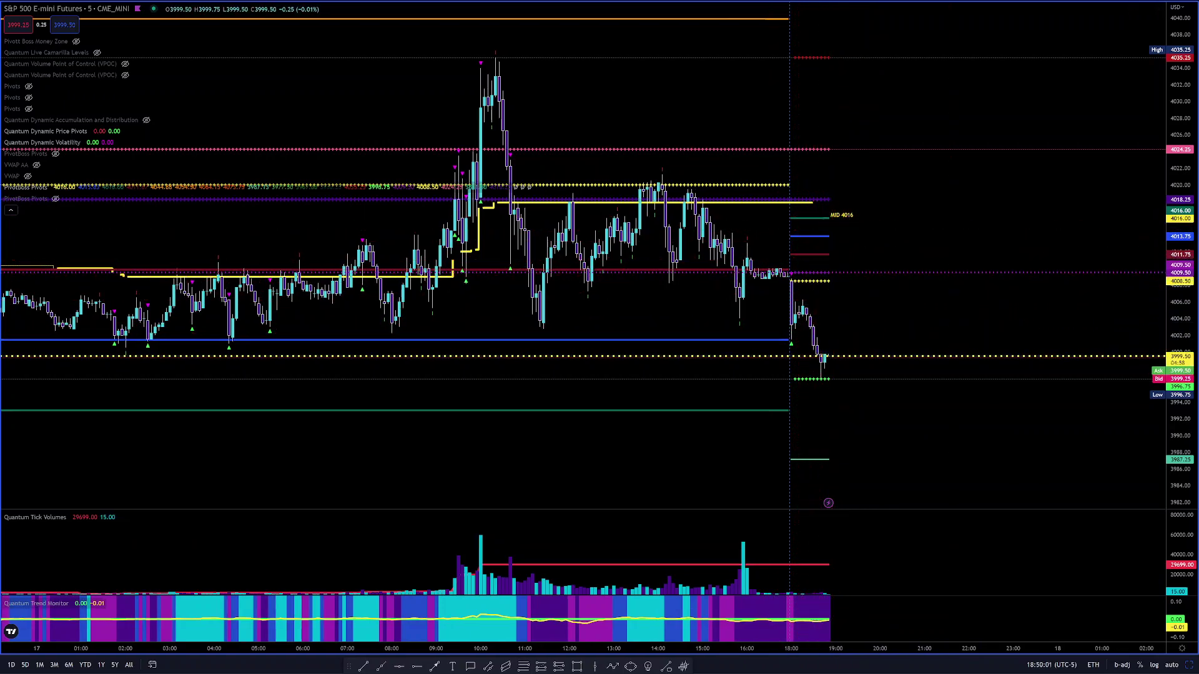
# Step: Point with the annotation arrow at the green, blue and dark red pivot levels of the session before 18:00
pyautogui.moveTo(693, 481); pyautogui.dragTo(727, 413)
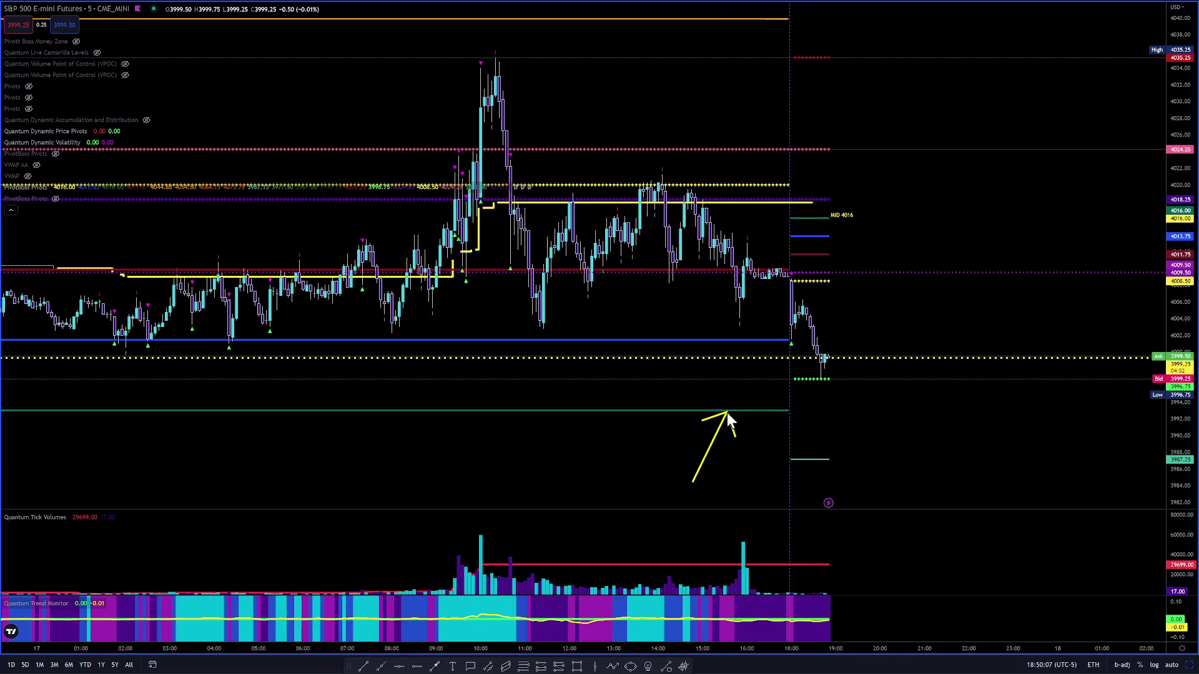
pyautogui.moveTo(691, 355); pyautogui.dragTo(696, 344)
pyautogui.moveTo(636, 313); pyautogui.dragTo(696, 273)
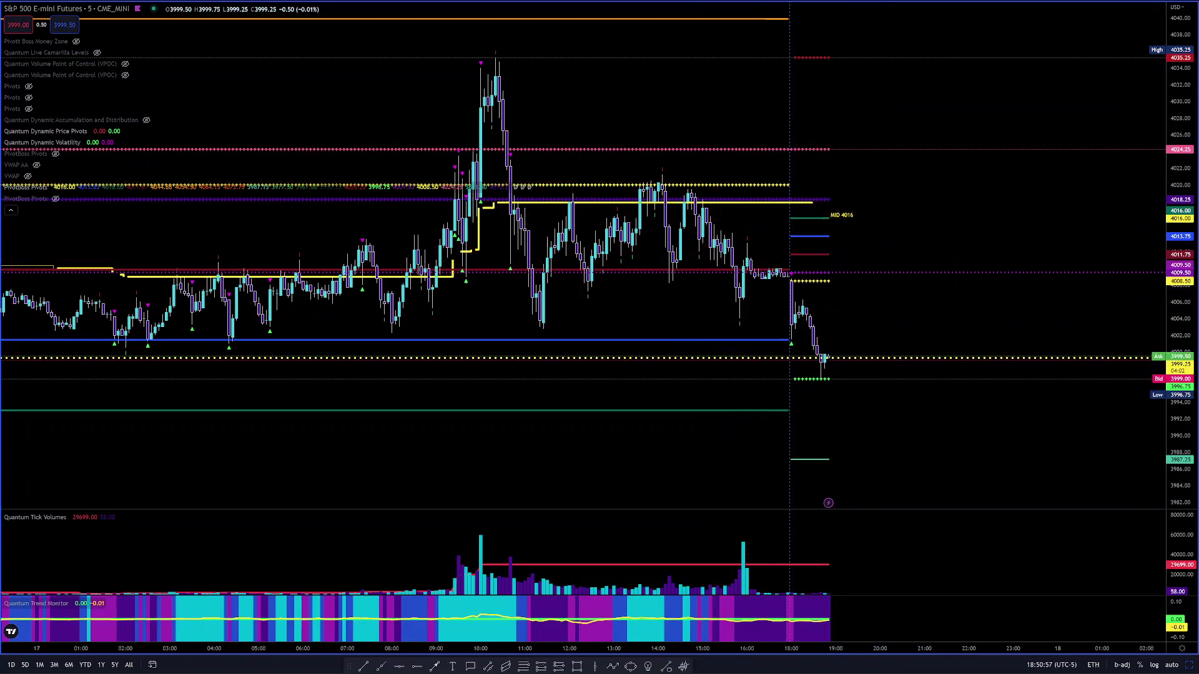
# Step: Show the Quantum Live Camarilla Levels indicator and hide the displayed PivotBoss Pivots indicator
pyautogui.moveTo(30, 90)
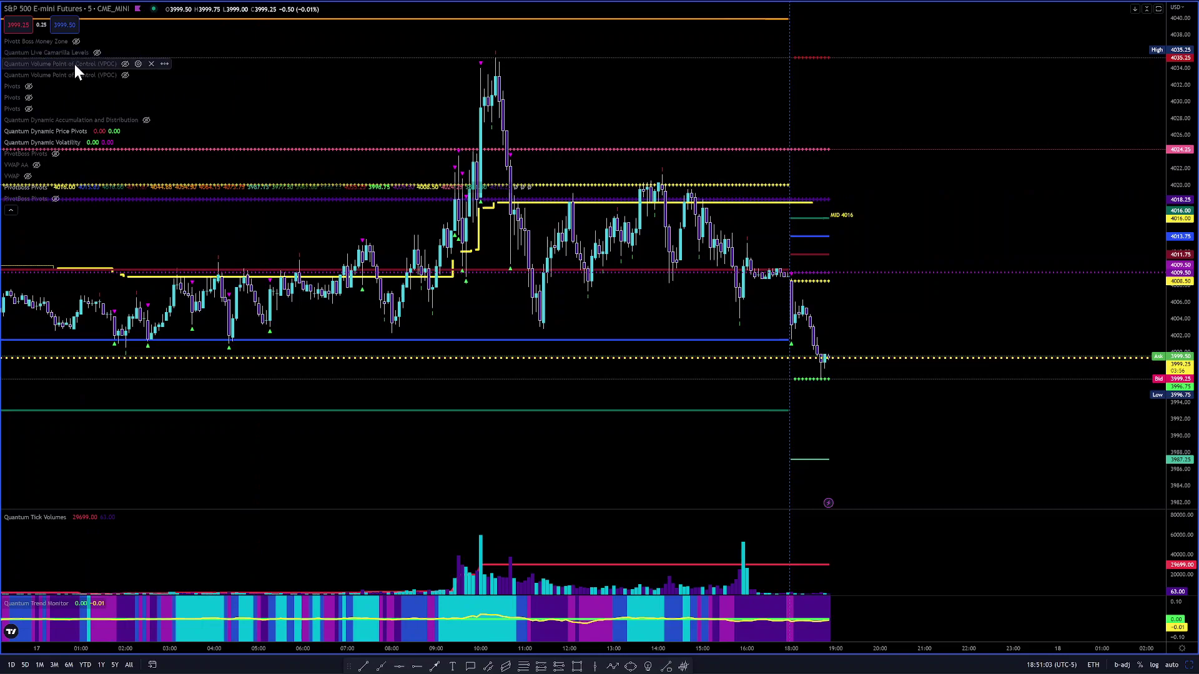
pyautogui.moveTo(98, 55)
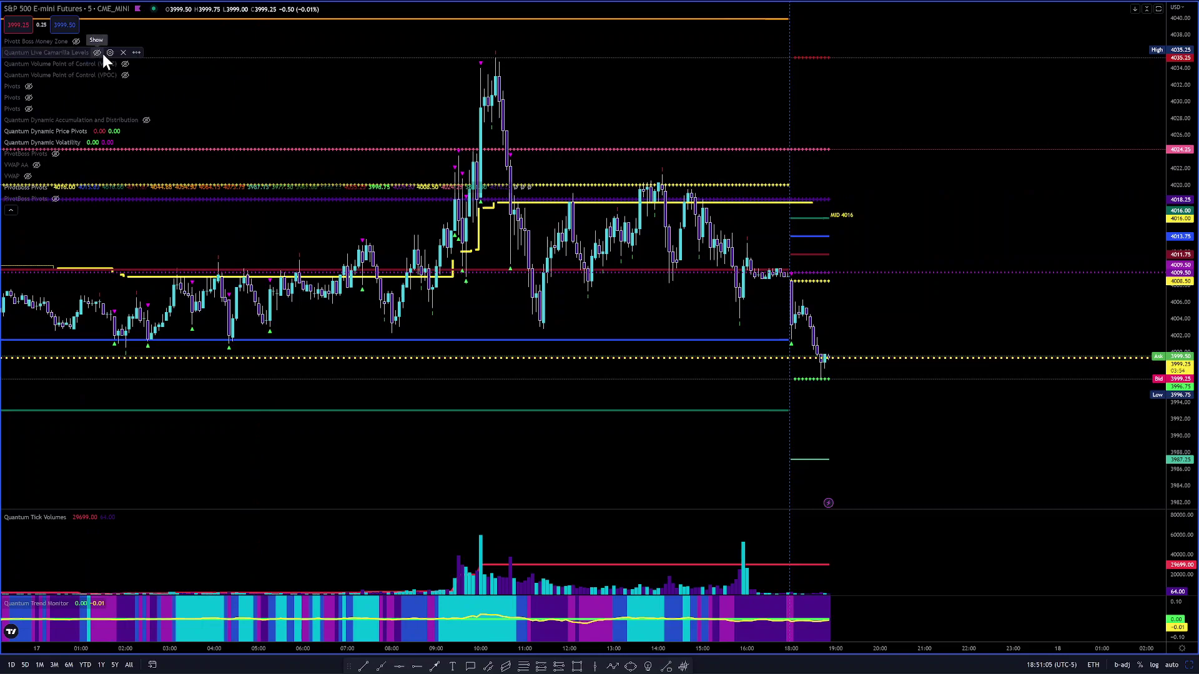
pyautogui.click(96, 53)
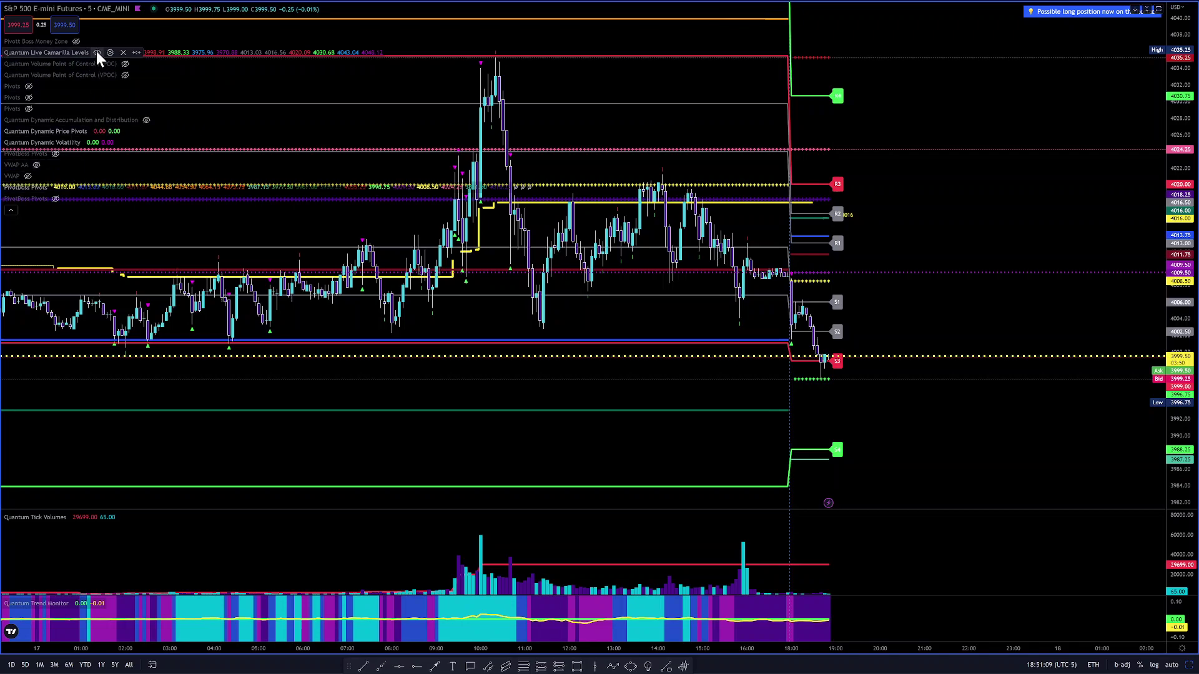
pyautogui.click(97, 53)
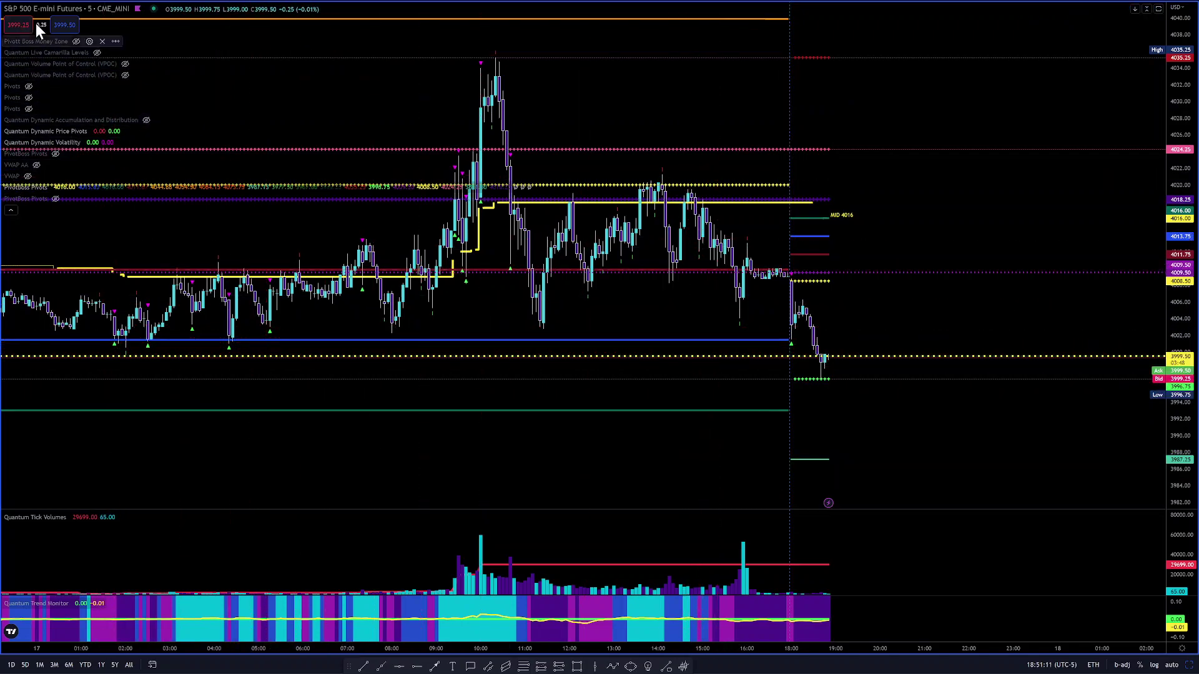
pyautogui.click(97, 53)
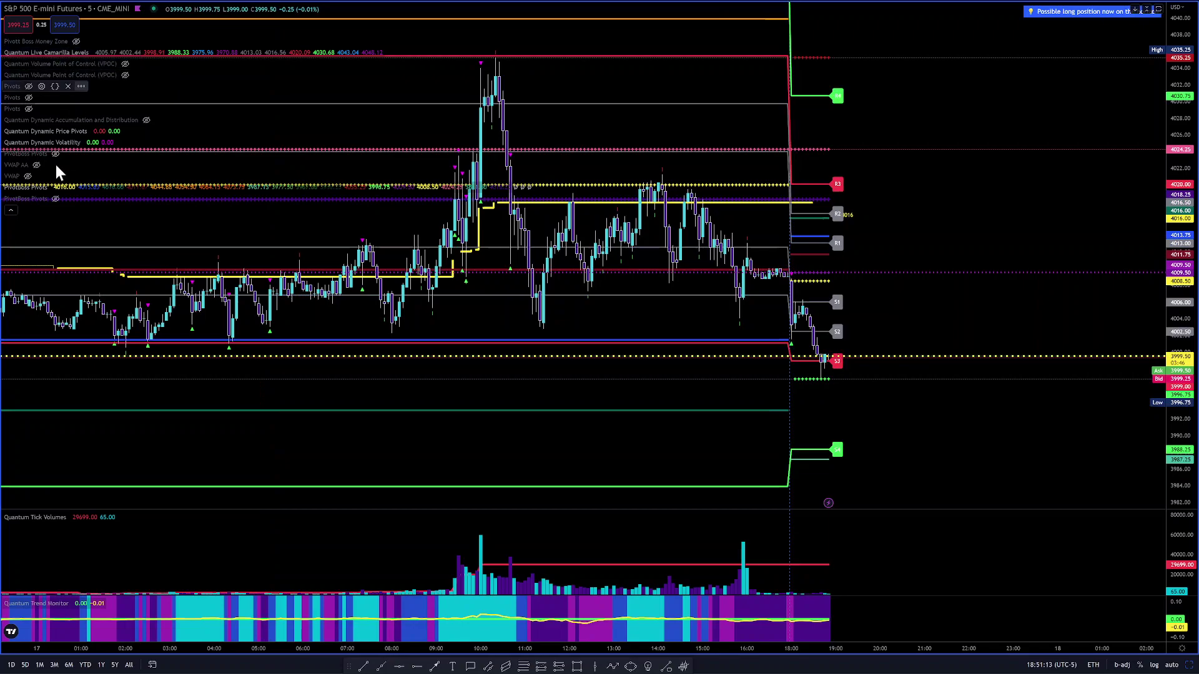
pyautogui.click(55, 187)
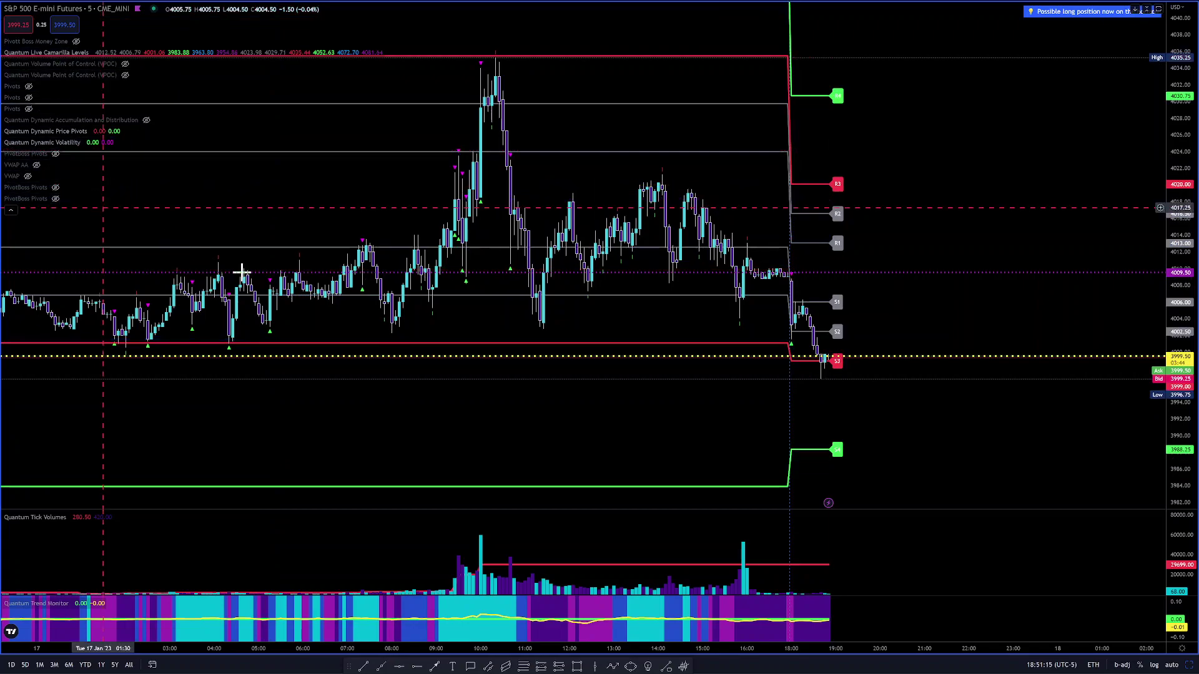
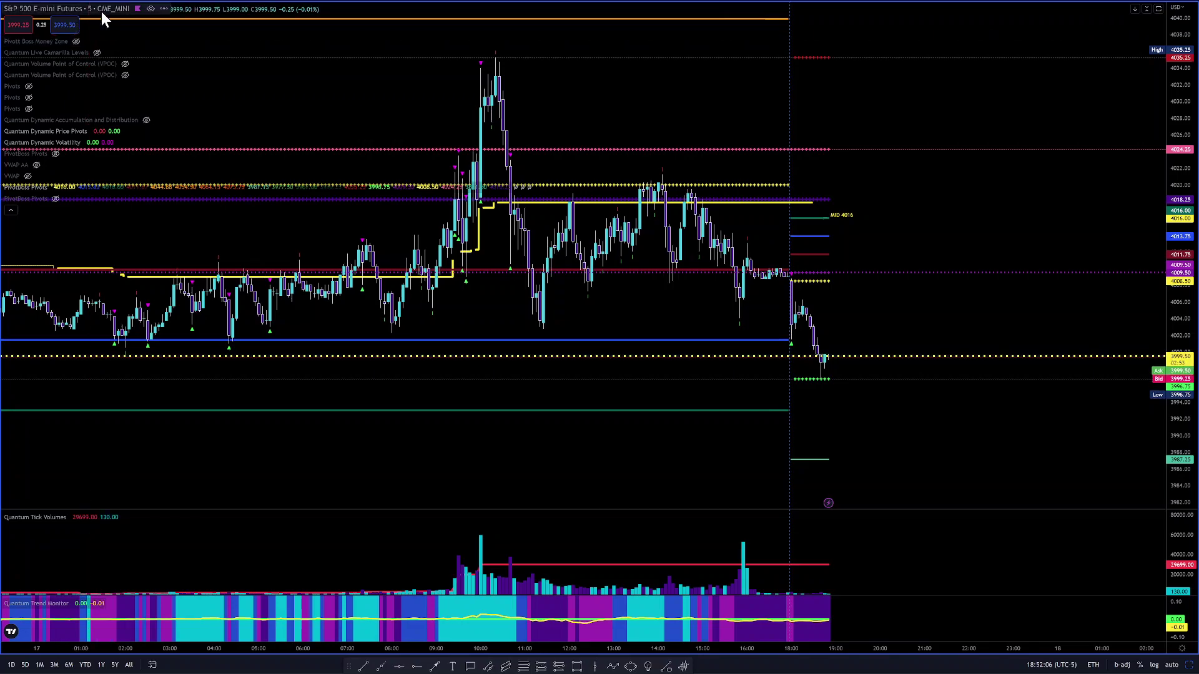
# Step: Show the Pivott Boss Money Zone indicator alone by hiding PivotBoss Pivots, and collapse the indicator list
pyautogui.moveTo(471, 5)
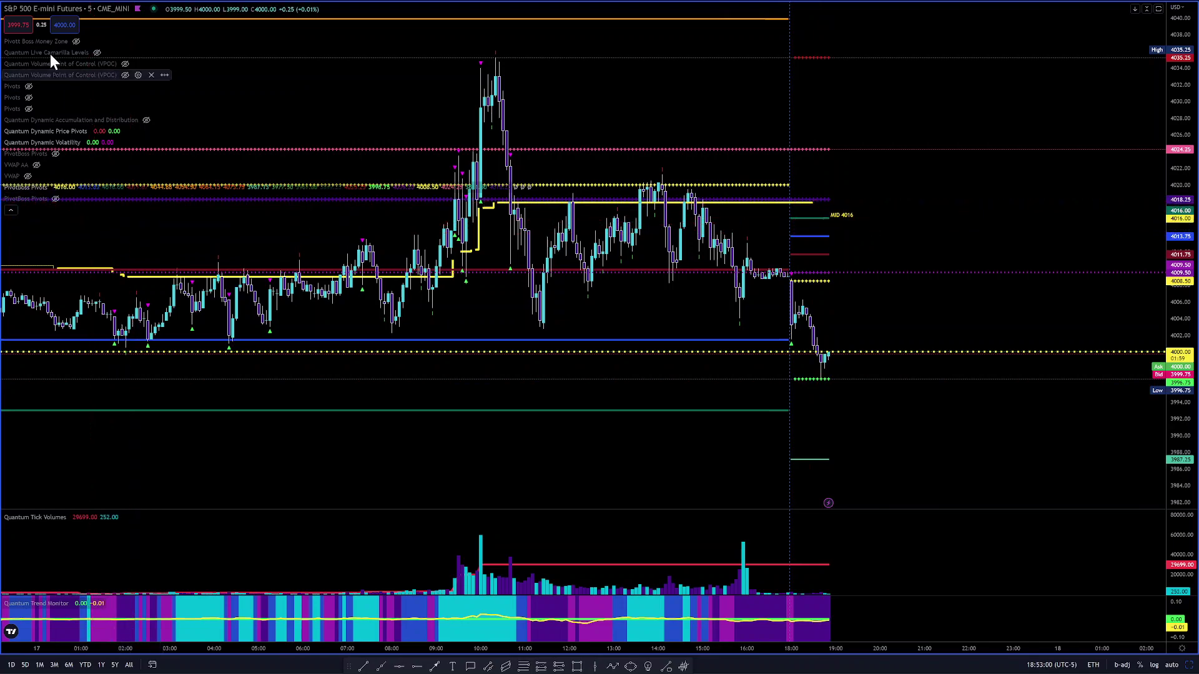
pyautogui.click(74, 42)
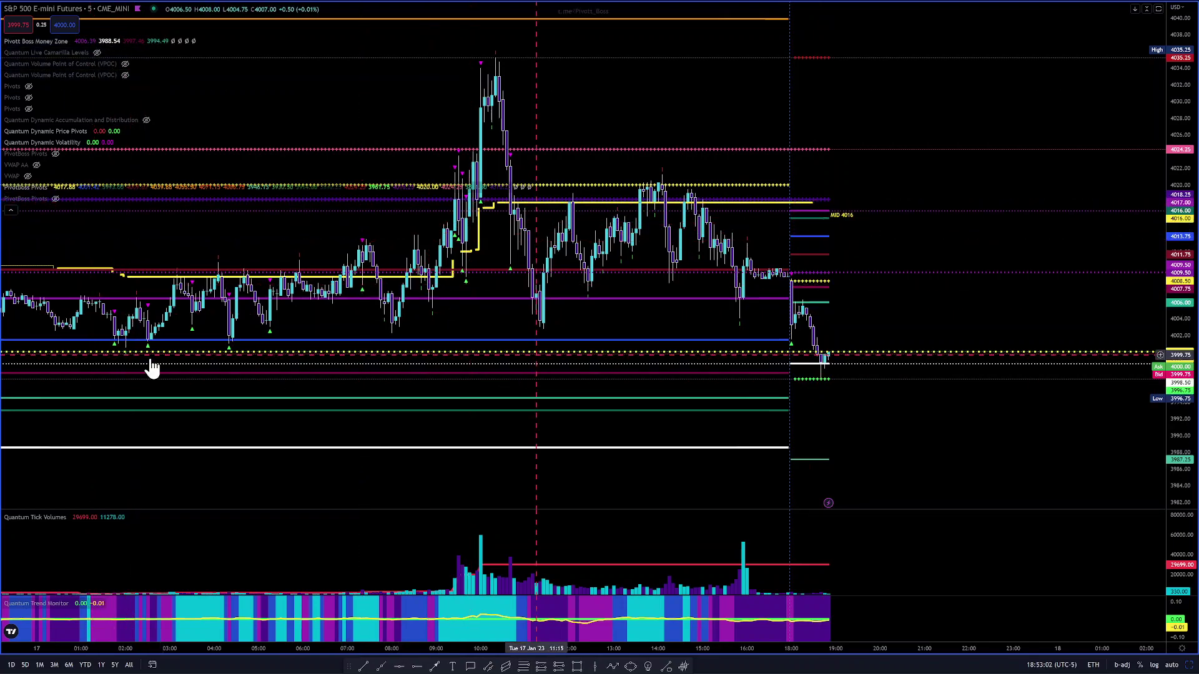
pyautogui.click(56, 188)
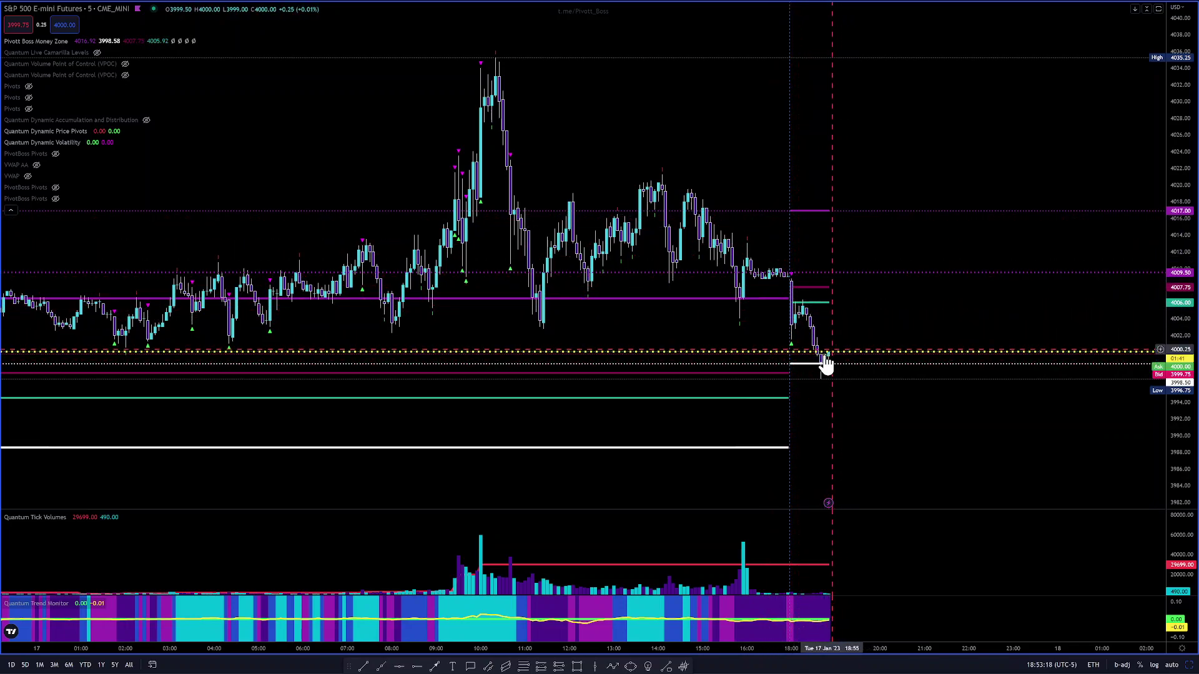
pyautogui.click(11, 210)
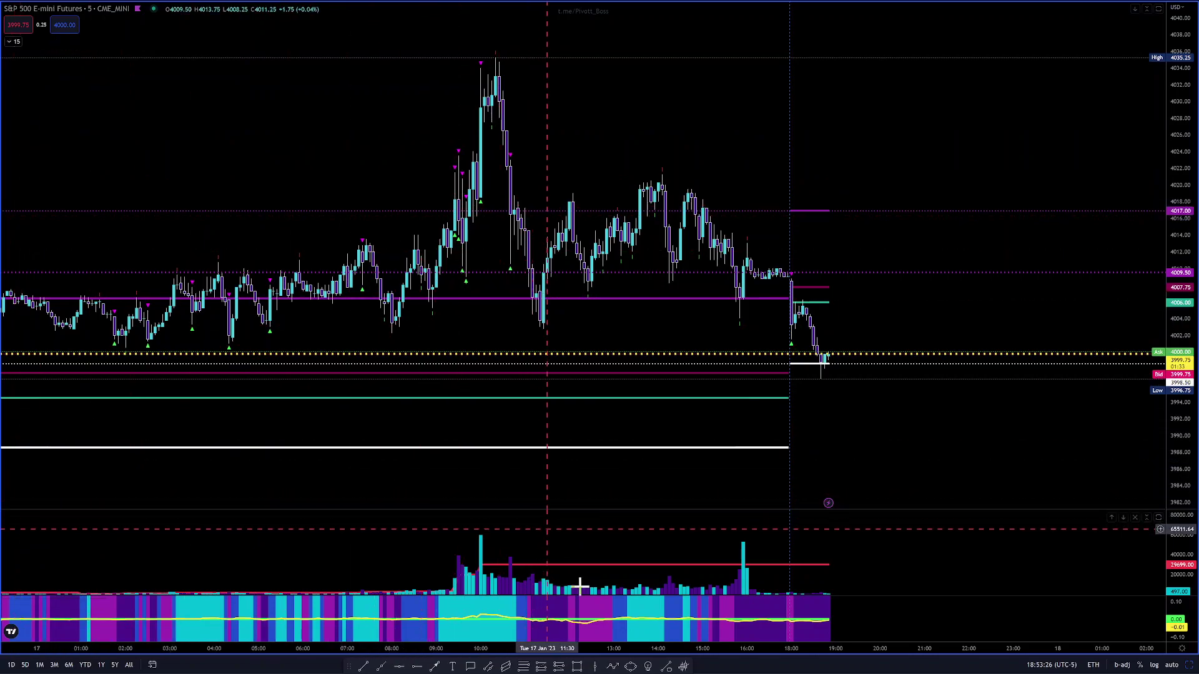
# Step: Return to the four-chart layout and maximize the 4-hour S&P 500 E-mini Futures chart
pyautogui.moveTo(593, 637)
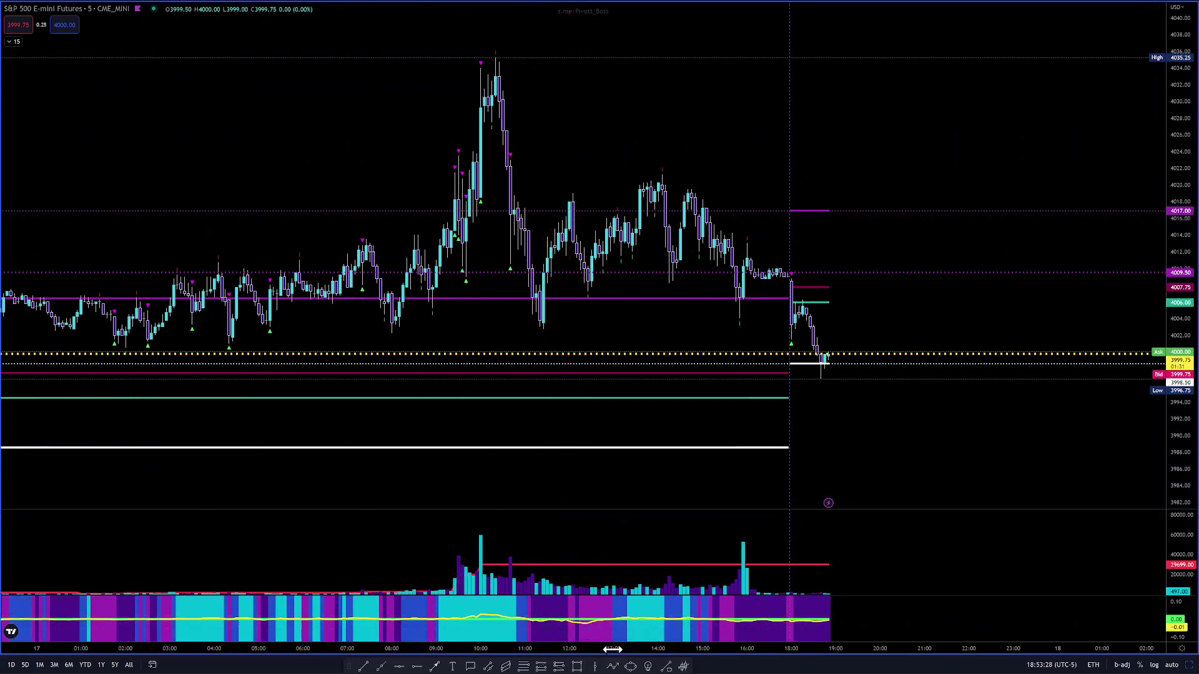
pyautogui.click(587, 632)
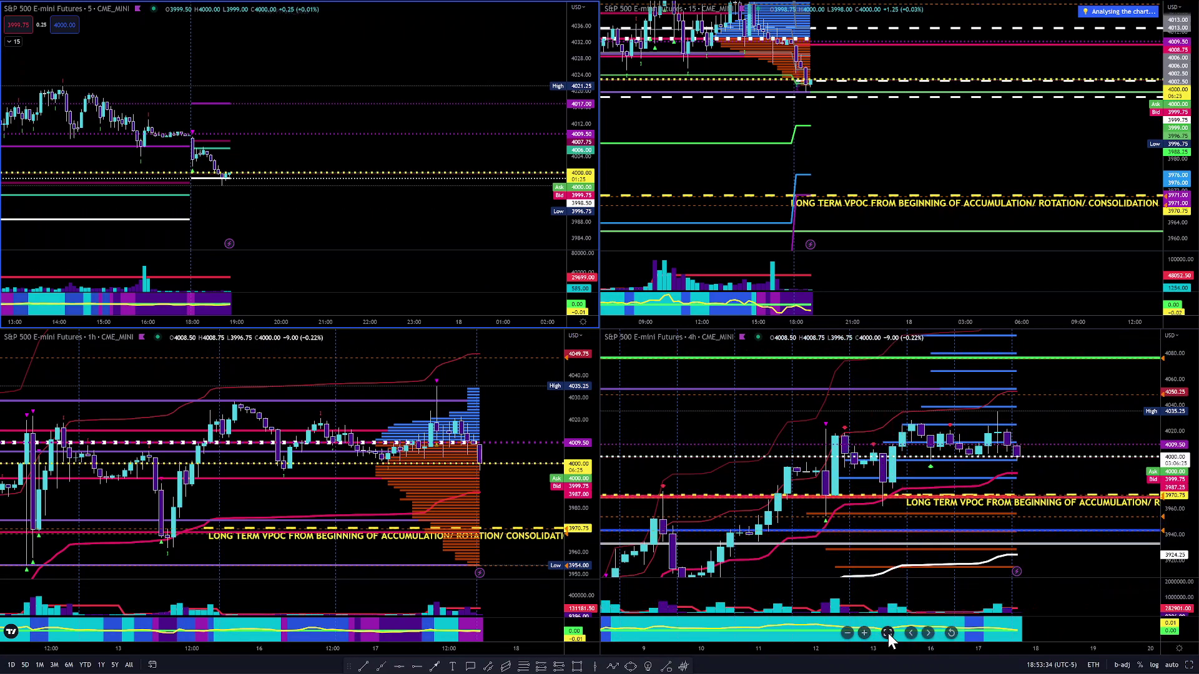
pyautogui.click(888, 633)
pyautogui.scroll(3, 727, 294)
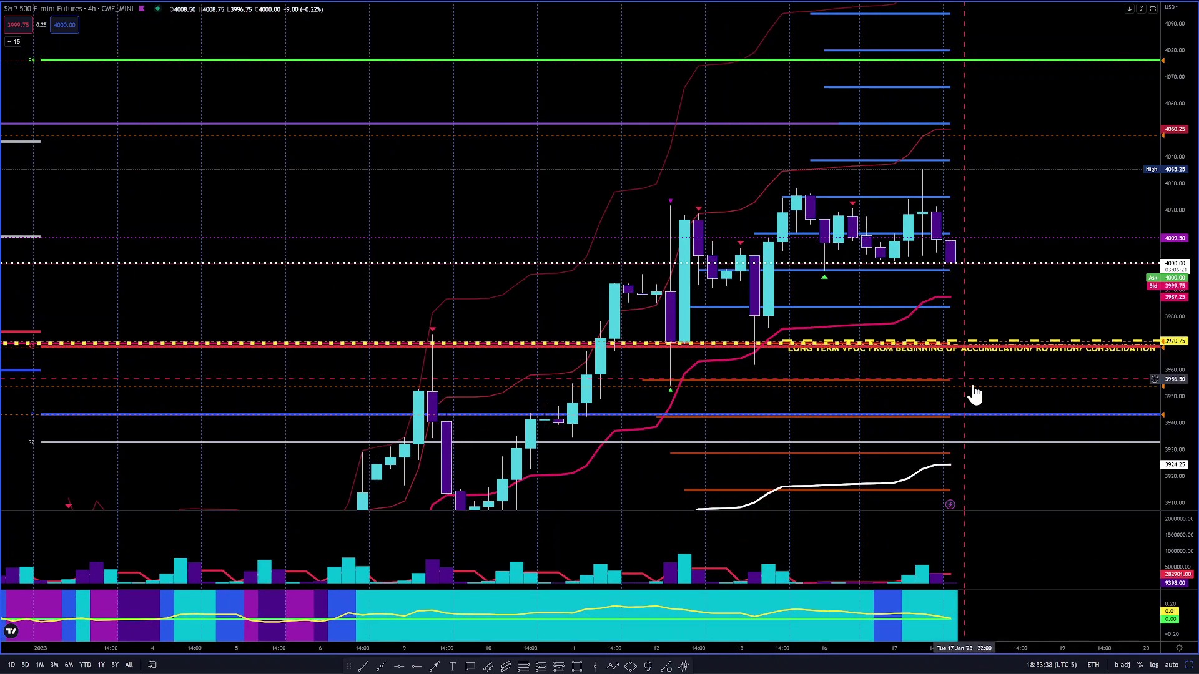
pyautogui.moveTo(1172, 428); pyautogui.dragTo(1137, 340)
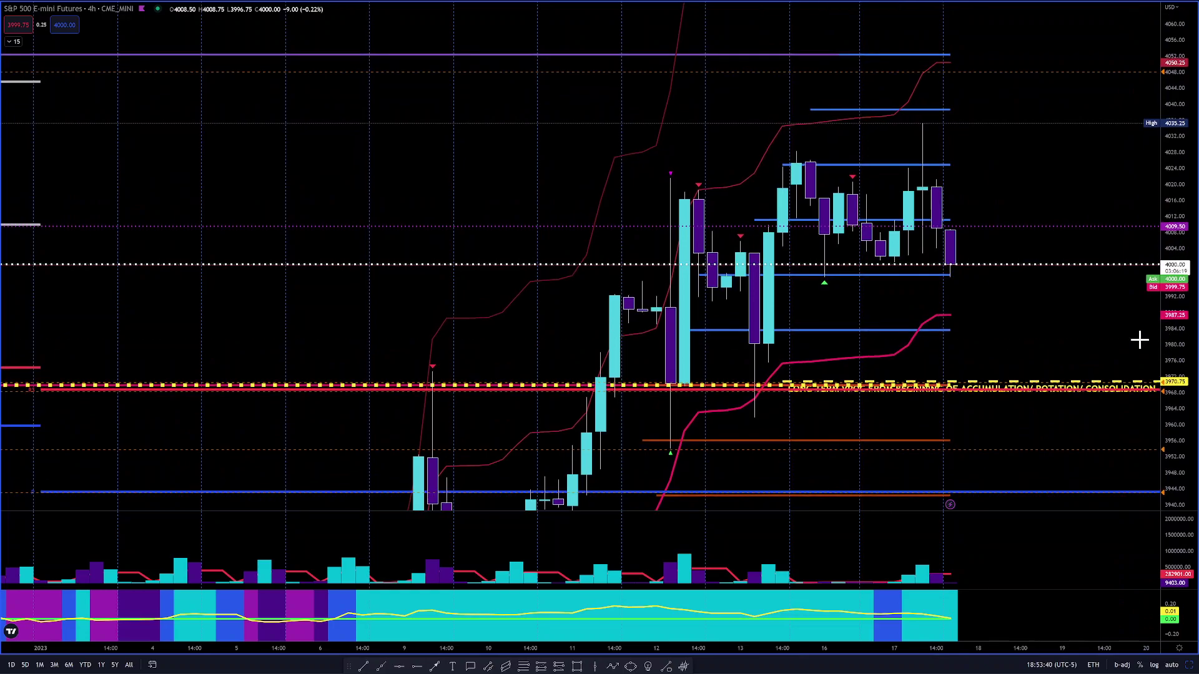
pyautogui.moveTo(1052, 332); pyautogui.dragTo(793, 257)
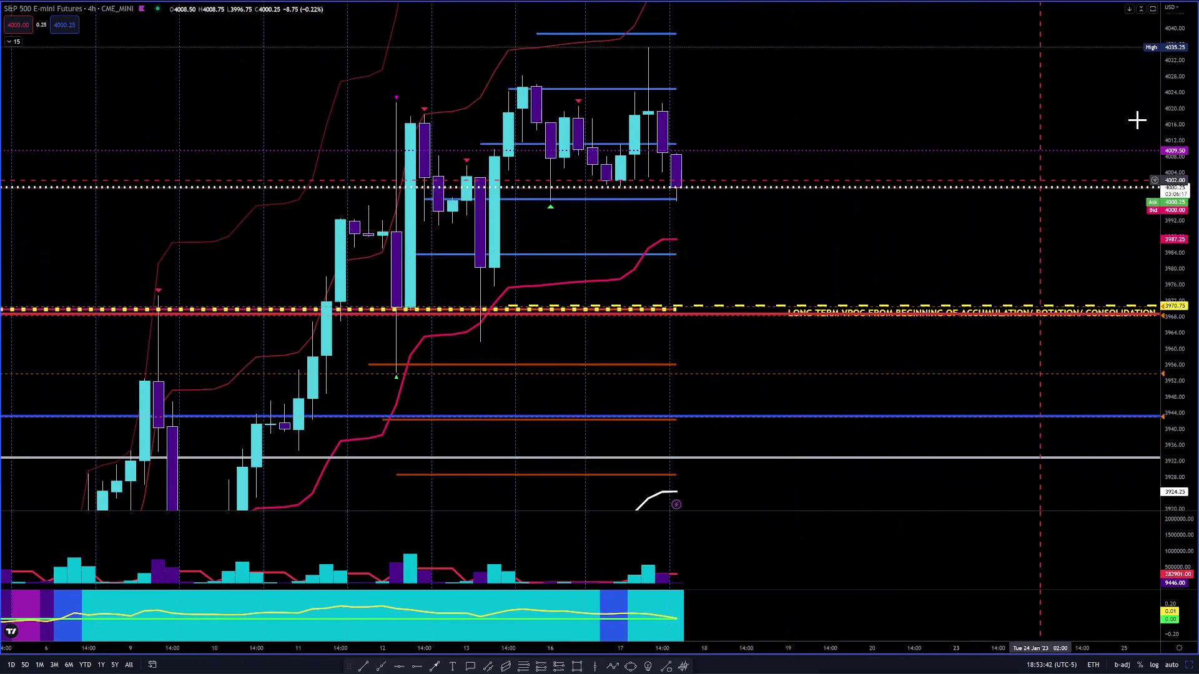
pyautogui.moveTo(1137, 118); pyautogui.dragTo(1143, 345)
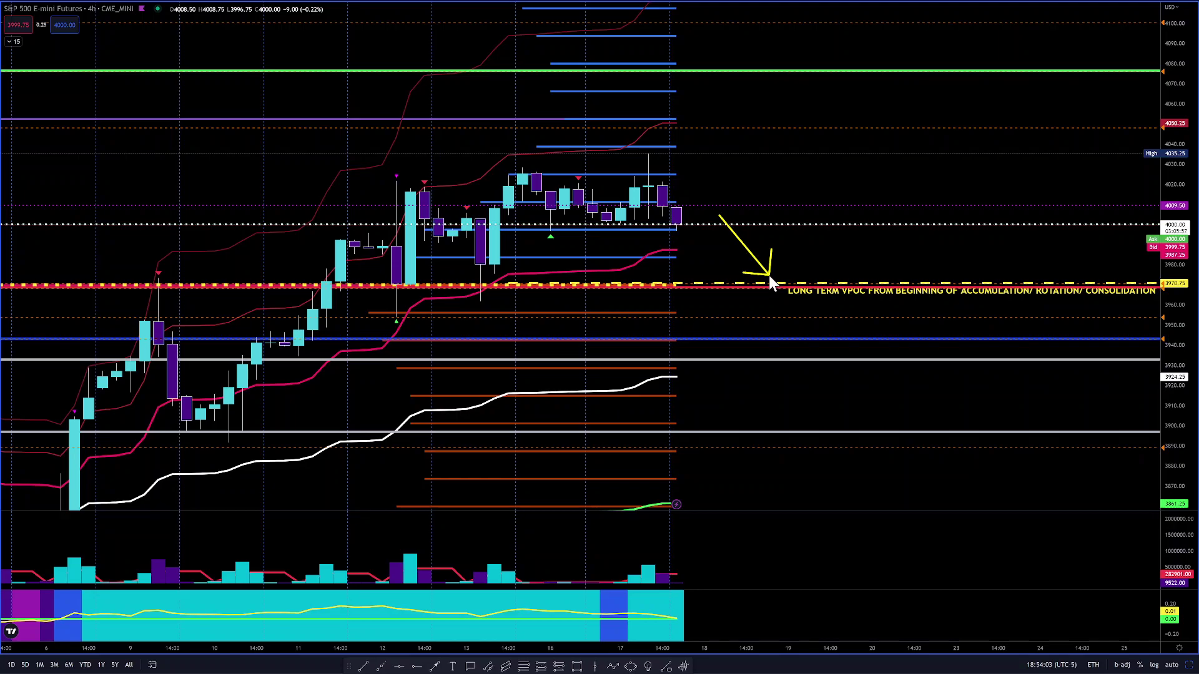
# Step: Point with the annotation arrow at the long-term VPOC line, the pink line beneath the latest 4-hour candle, and the recent candles
pyautogui.moveTo(770, 276); pyautogui.dragTo(527, 300)
pyautogui.moveTo(736, 284); pyautogui.dragTo(672, 284)
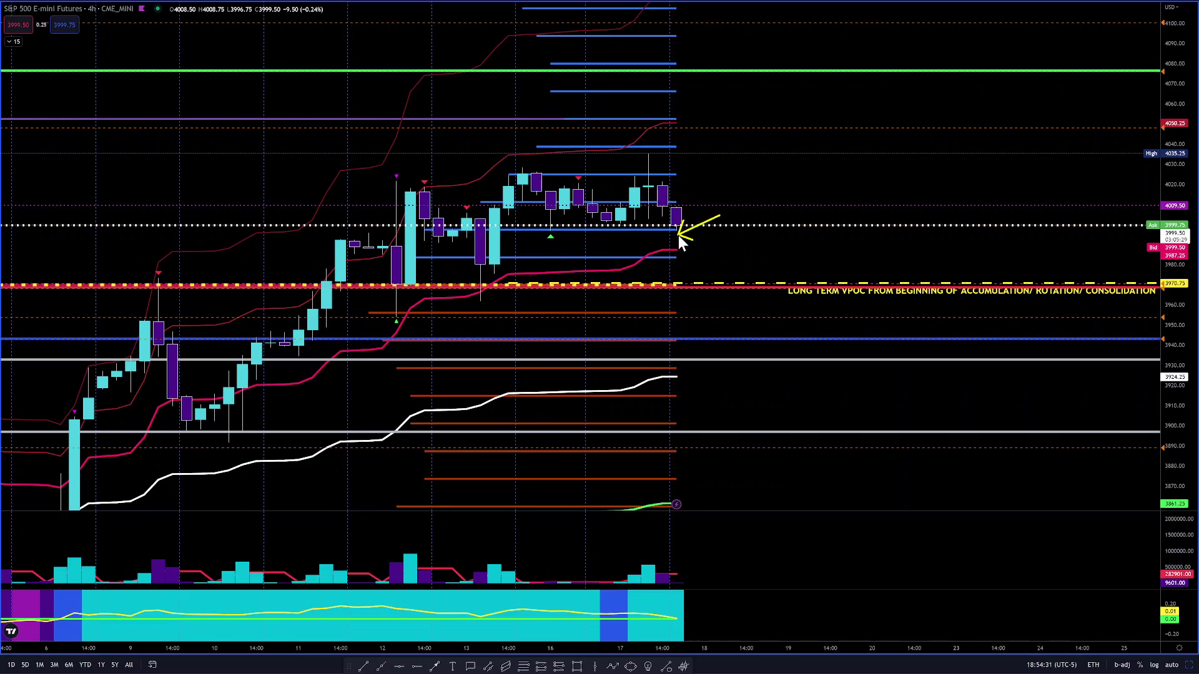
pyautogui.moveTo(680, 243); pyautogui.dragTo(692, 247)
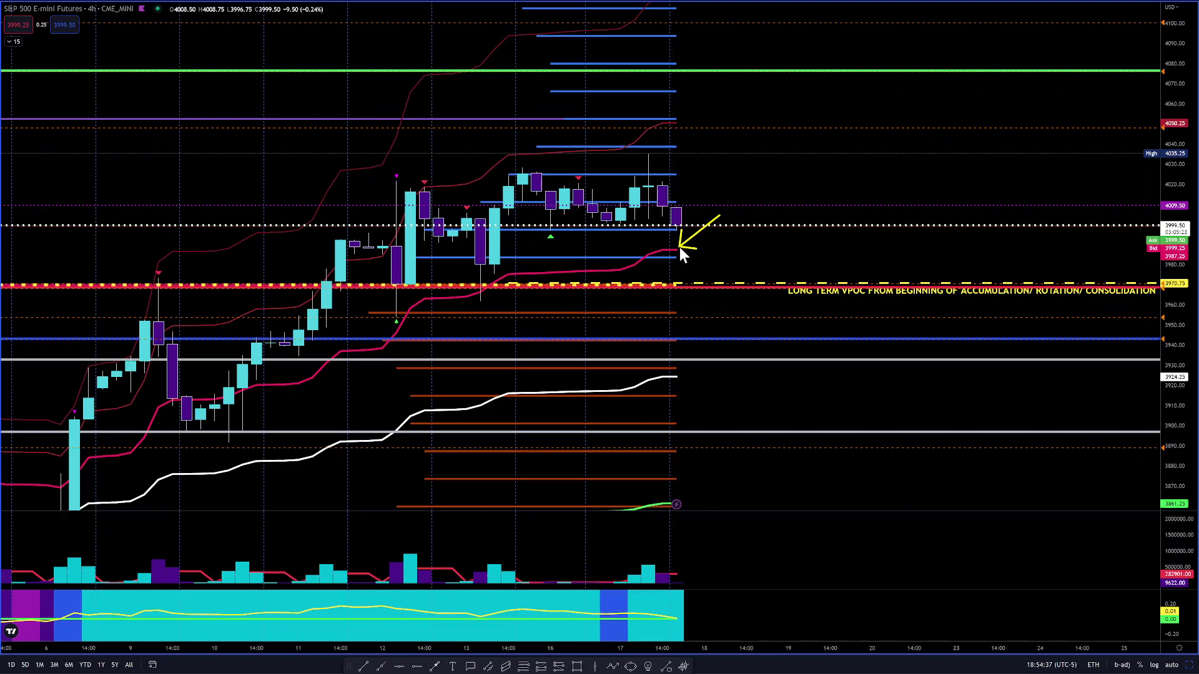
pyautogui.moveTo(680, 248); pyautogui.dragTo(678, 247)
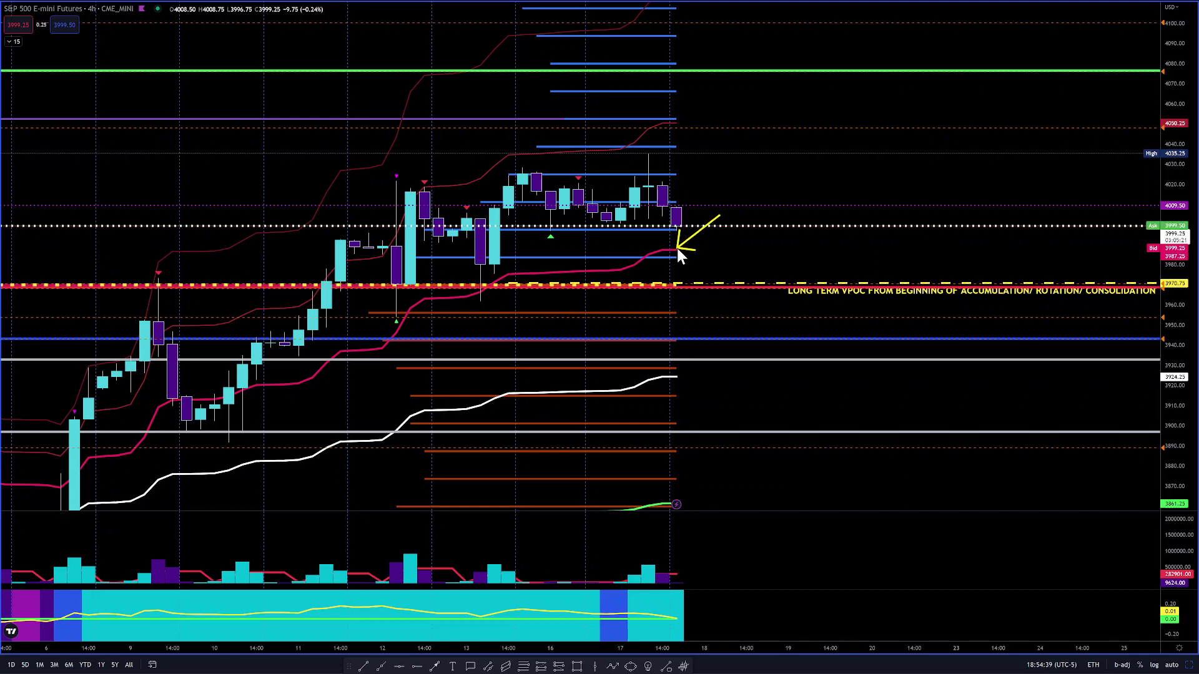
pyautogui.moveTo(679, 249); pyautogui.dragTo(779, 233)
pyautogui.moveTo(744, 266); pyautogui.dragTo(740, 274)
pyautogui.moveTo(691, 218); pyautogui.dragTo(701, 226)
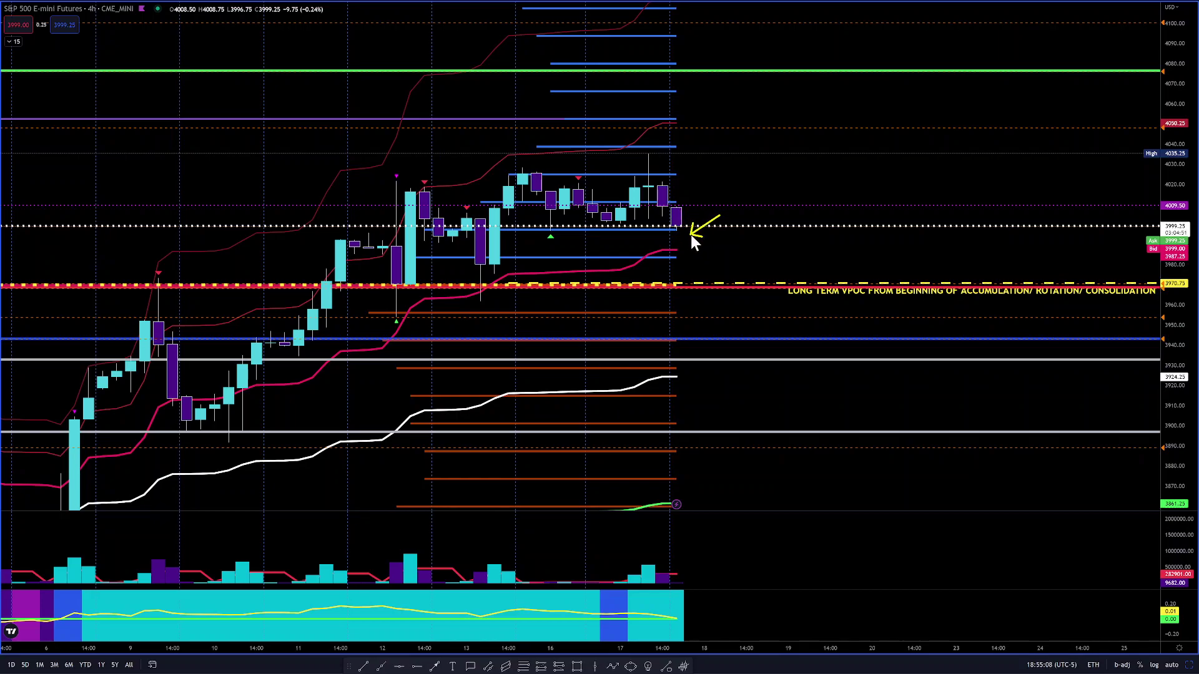
pyautogui.moveTo(706, 221); pyautogui.dragTo(665, 195)
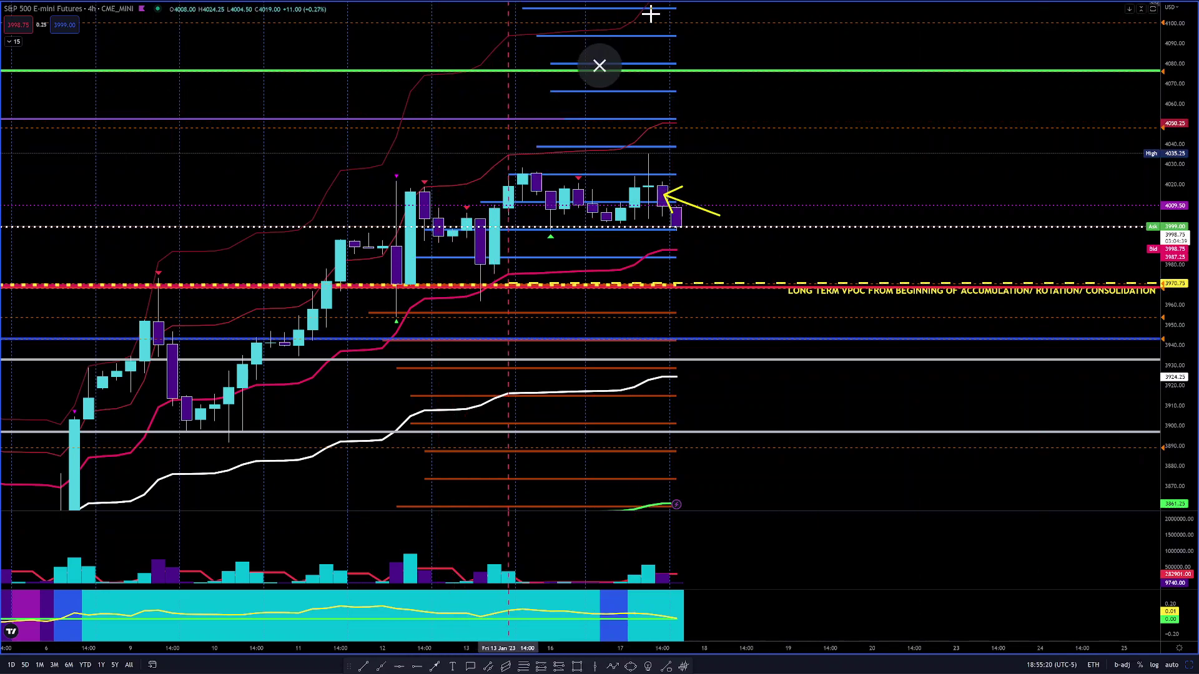
# Step: Exit full-screen mode on the maximized 4-hour chart
pyautogui.click(599, 65)
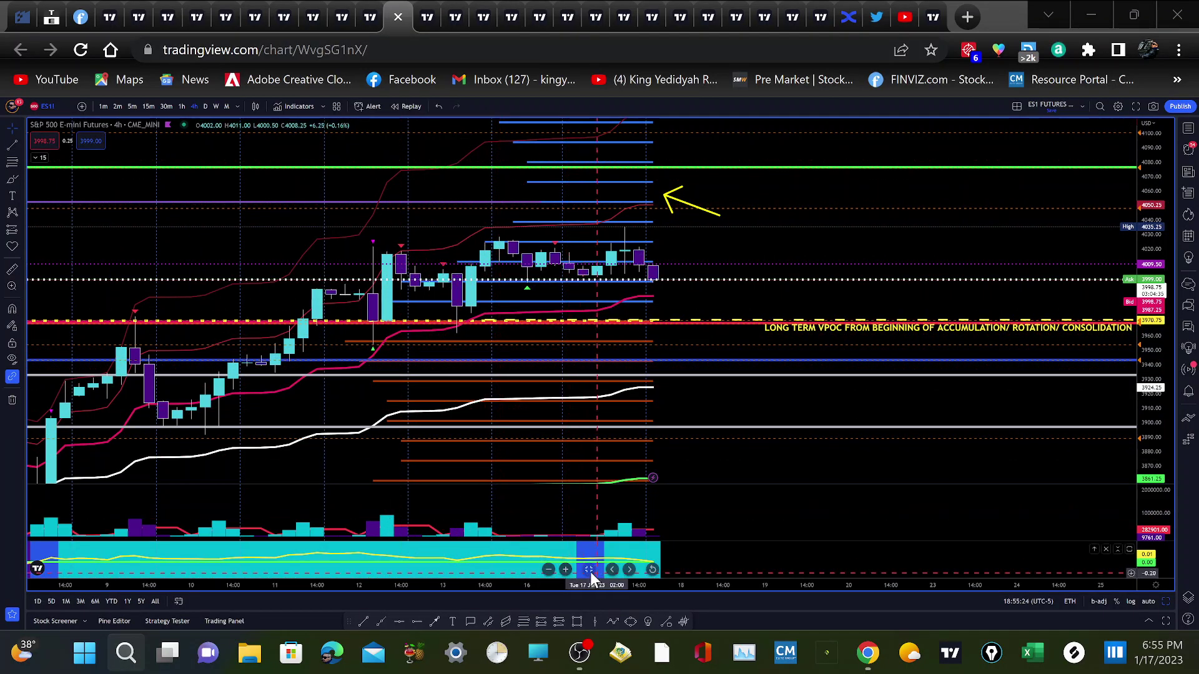
# Step: Return to the four-chart layout and maximize the 5-minute S&P 500 E-mini Futures chart, clearing the leftover annotation arrow
pyautogui.hotkey('alt', 'Tab')
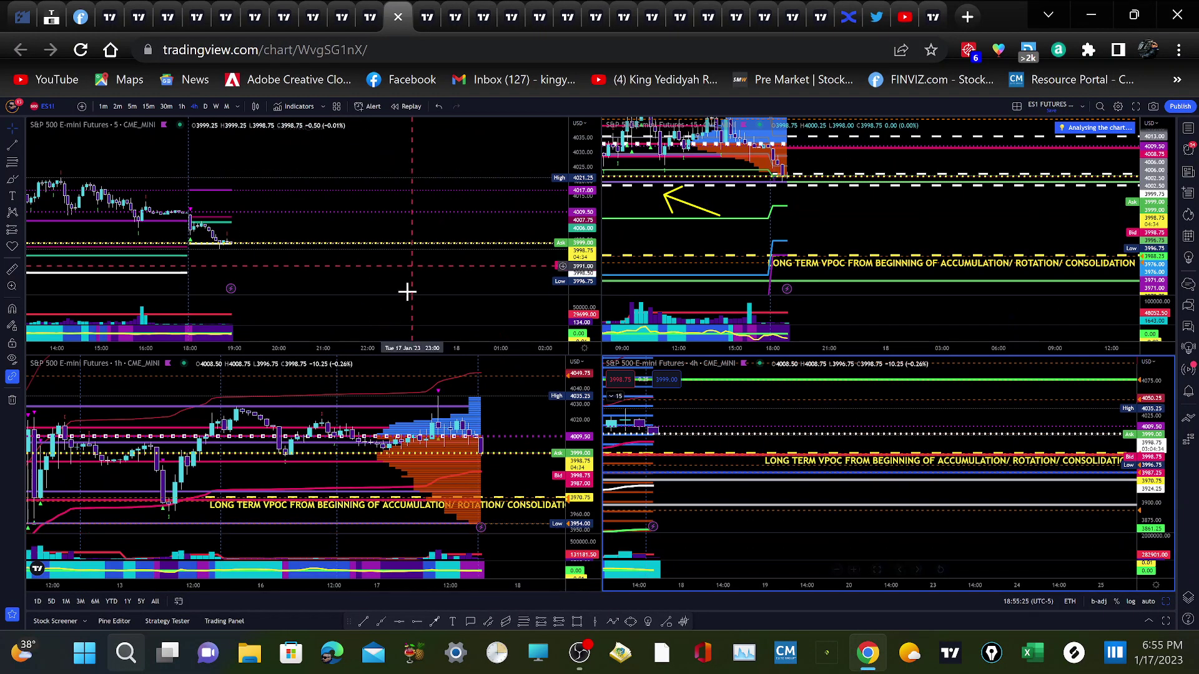
pyautogui.click(301, 332)
pyautogui.hotkey('alt', 'Return')
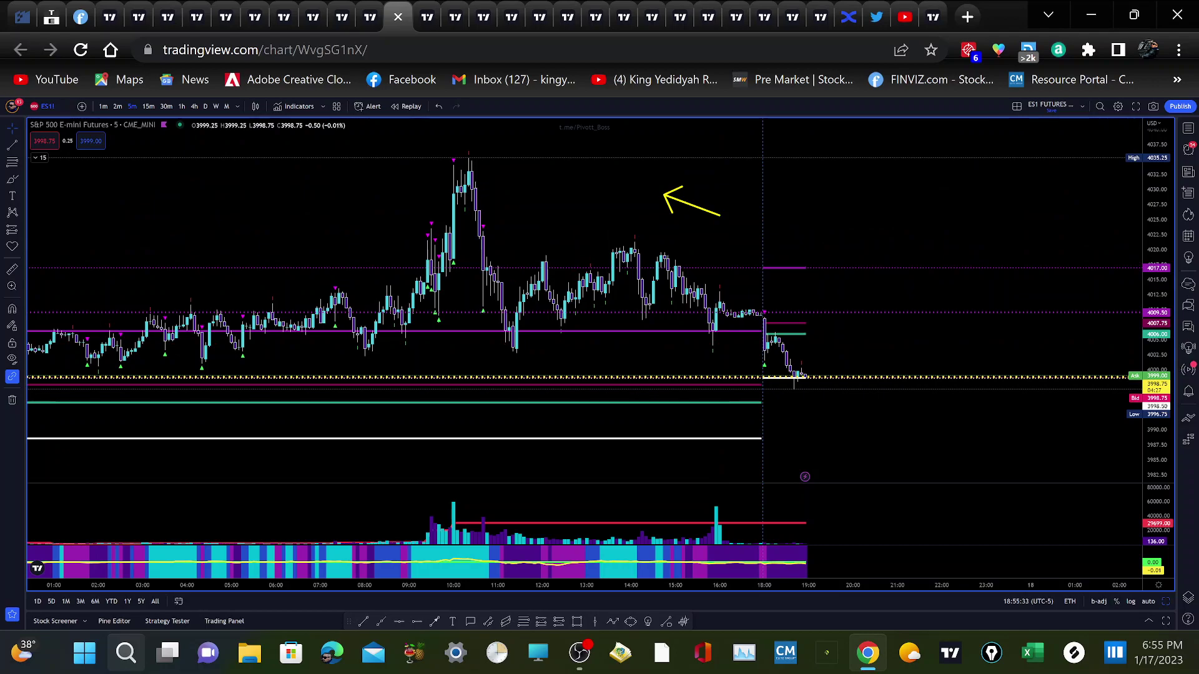
pyautogui.press('Escape')
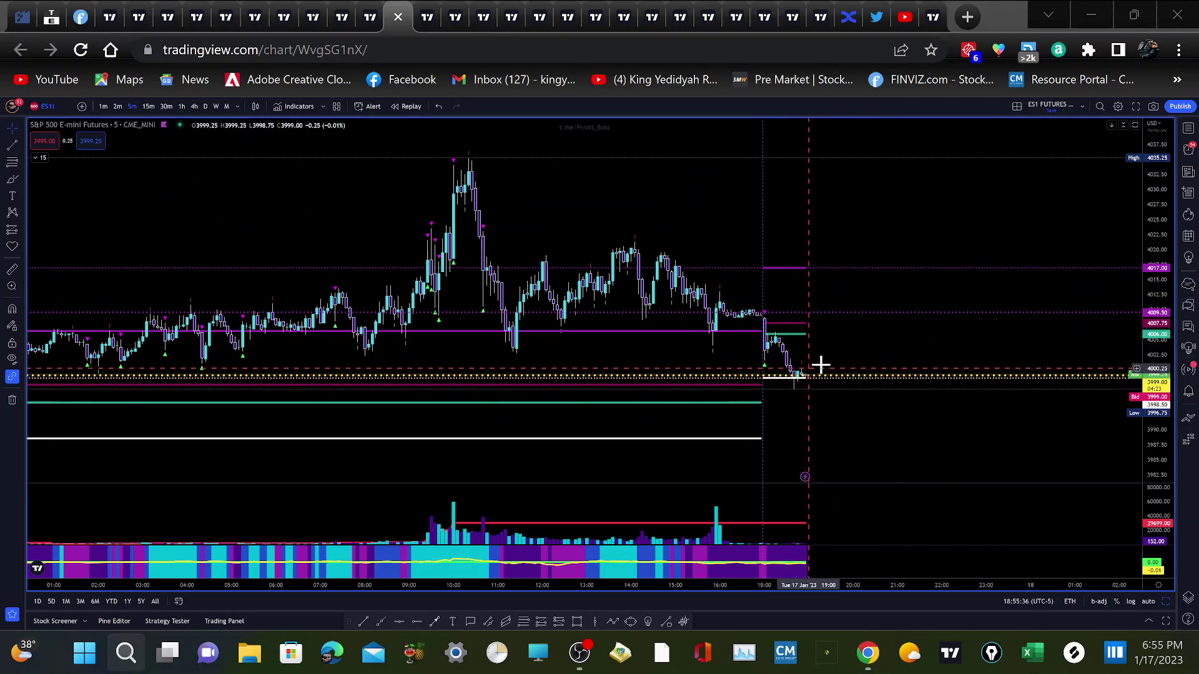
# Step: Point with an annotation arrow downward from the latest 5-minute candle, and bring the dashed long-term VPOC line into view
pyautogui.moveTo(839, 350); pyautogui.dragTo(667, 416)
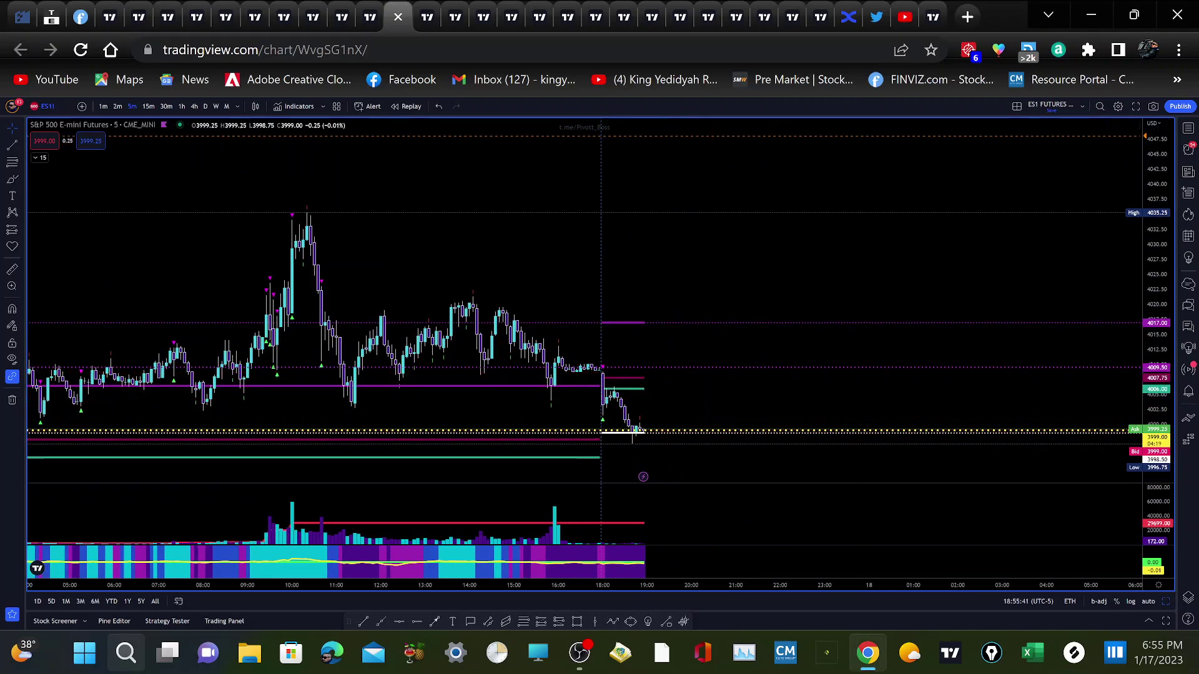
pyautogui.moveTo(692, 347); pyautogui.dragTo(707, 327)
pyautogui.moveTo(673, 406)
pyautogui.mouseDown()
pyautogui.moveTo(704, 340)
pyautogui.moveTo(686, 342)
pyautogui.moveTo(762, 276)
pyautogui.moveTo(744, 350)
pyautogui.moveTo(669, 456)
pyautogui.mouseUp()
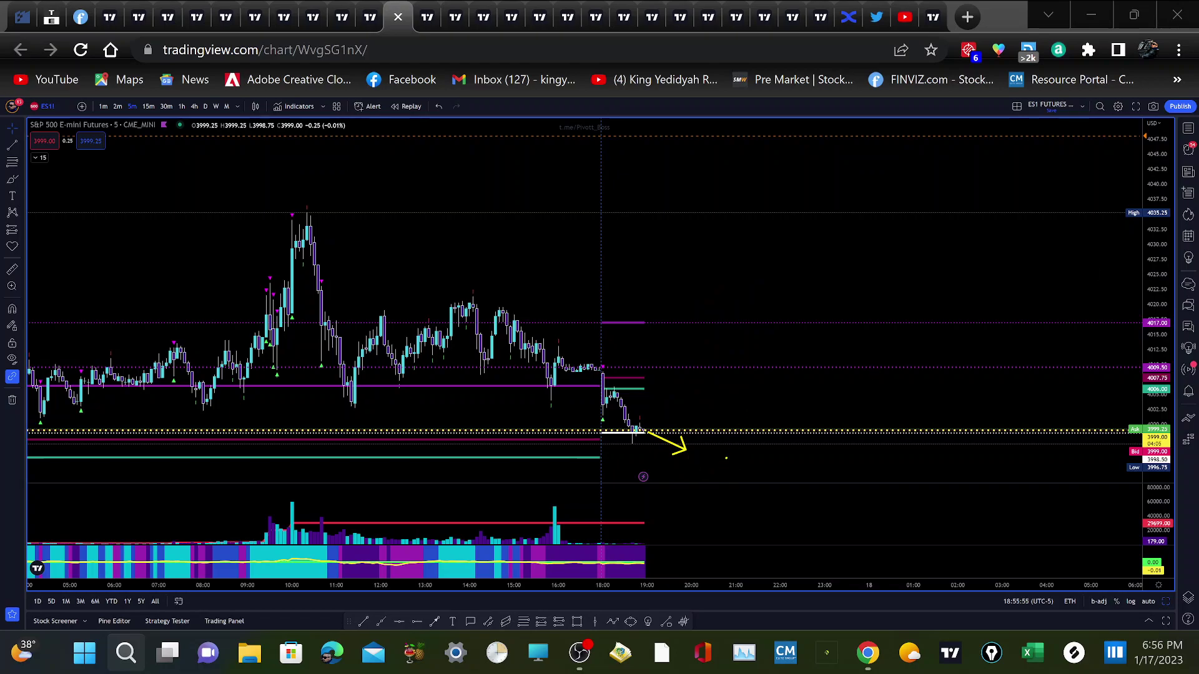
pyautogui.moveTo(830, 231); pyautogui.dragTo(818, 142)
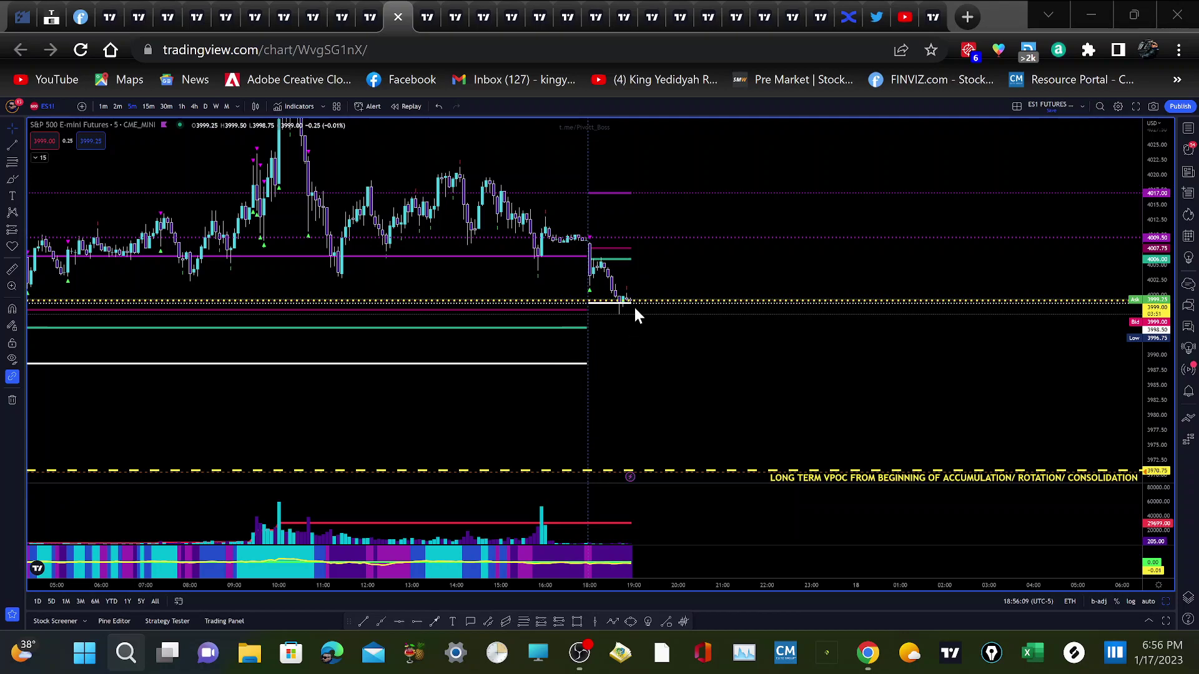
# Step: Point with annotation arrows at the latest 5-minute candles around the short white level line and the possible moves from there
pyautogui.moveTo(630, 308)
pyautogui.mouseDown()
pyautogui.moveTo(710, 465)
pyautogui.moveTo(689, 443)
pyautogui.moveTo(706, 425)
pyautogui.moveTo(688, 437)
pyautogui.moveTo(598, 374)
pyautogui.moveTo(595, 345)
pyautogui.moveTo(578, 358)
pyautogui.moveTo(590, 361)
pyautogui.mouseUp()
pyautogui.moveTo(668, 344)
pyautogui.mouseDown()
pyautogui.moveTo(722, 359)
pyautogui.moveTo(750, 335)
pyautogui.moveTo(775, 181)
pyautogui.moveTo(684, 339)
pyautogui.moveTo(649, 320)
pyautogui.mouseUp()
pyautogui.moveTo(682, 380)
pyautogui.mouseDown()
pyautogui.moveTo(740, 467)
pyautogui.moveTo(672, 387)
pyautogui.mouseUp()
pyautogui.moveTo(645, 299)
pyautogui.mouseDown()
pyautogui.moveTo(742, 455)
pyautogui.moveTo(816, 294)
pyautogui.moveTo(728, 403)
pyautogui.moveTo(683, 406)
pyautogui.moveTo(701, 469)
pyautogui.moveTo(823, 464)
pyautogui.moveTo(766, 467)
pyautogui.moveTo(788, 454)
pyautogui.moveTo(748, 467)
pyautogui.moveTo(643, 381)
pyautogui.moveTo(615, 306)
pyautogui.moveTo(715, 468)
pyautogui.moveTo(728, 459)
pyautogui.moveTo(744, 469)
pyautogui.moveTo(605, 340)
pyautogui.moveTo(601, 371)
pyautogui.moveTo(669, 350)
pyautogui.moveTo(687, 359)
pyautogui.moveTo(590, 356)
pyautogui.mouseUp()
pyautogui.moveTo(638, 304)
pyautogui.mouseDown()
pyautogui.moveTo(663, 267)
pyautogui.moveTo(691, 260)
pyautogui.moveTo(751, 262)
pyautogui.moveTo(767, 276)
pyautogui.moveTo(824, 162)
pyautogui.moveTo(762, 259)
pyautogui.moveTo(725, 256)
pyautogui.mouseUp()
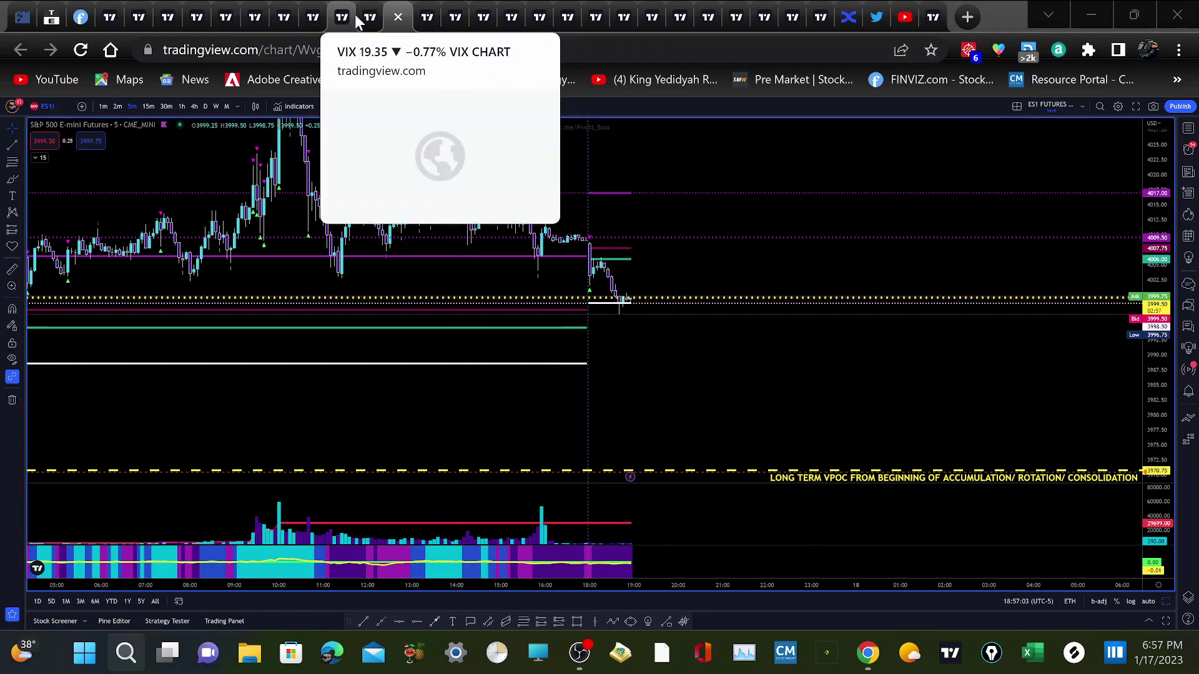
# Step: Switch to the 4-hour Dow Jones FXCM Dollar Index chart, point arrows at the white and green curves and latest candle, and clear them
pyautogui.click(286, 17)
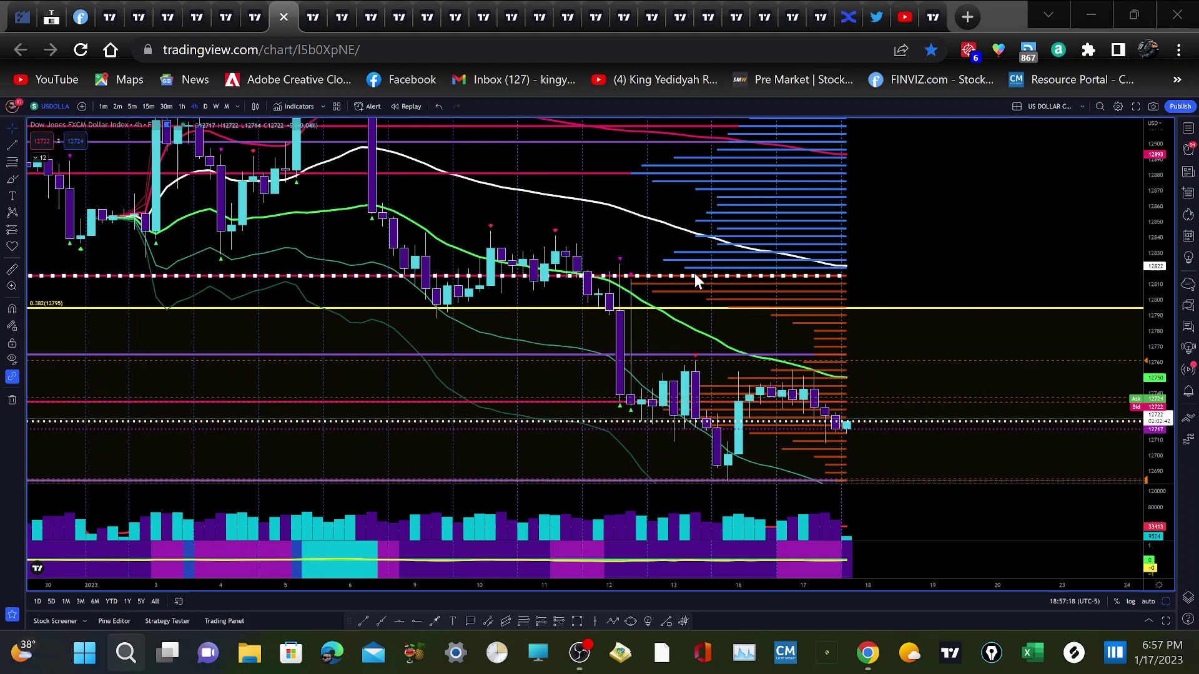
pyautogui.moveTo(879, 248); pyautogui.dragTo(843, 270)
pyautogui.moveTo(807, 206); pyautogui.dragTo(773, 253)
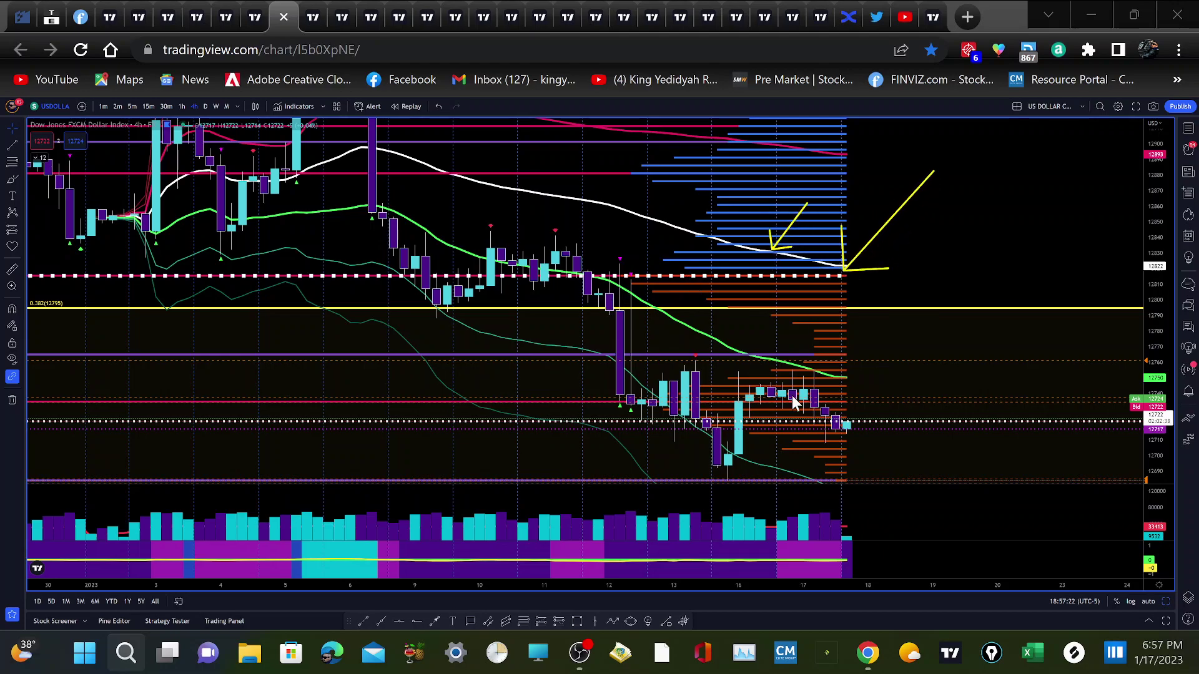
pyautogui.moveTo(848, 364); pyautogui.dragTo(842, 373)
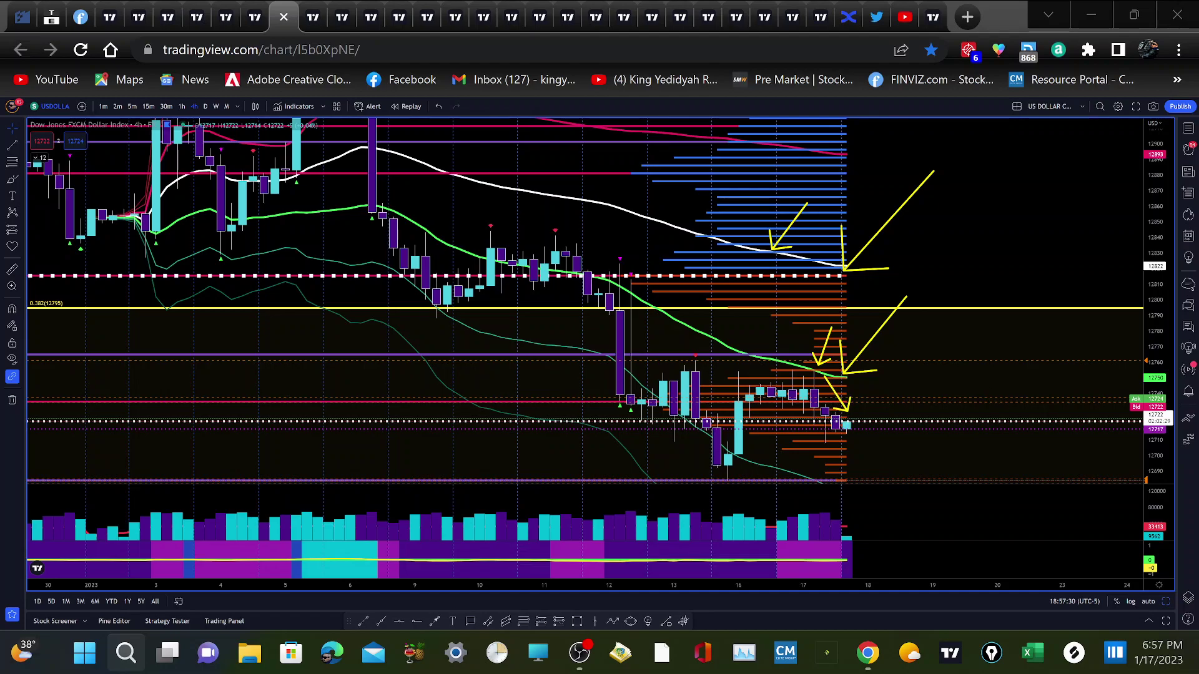
pyautogui.press('Escape')
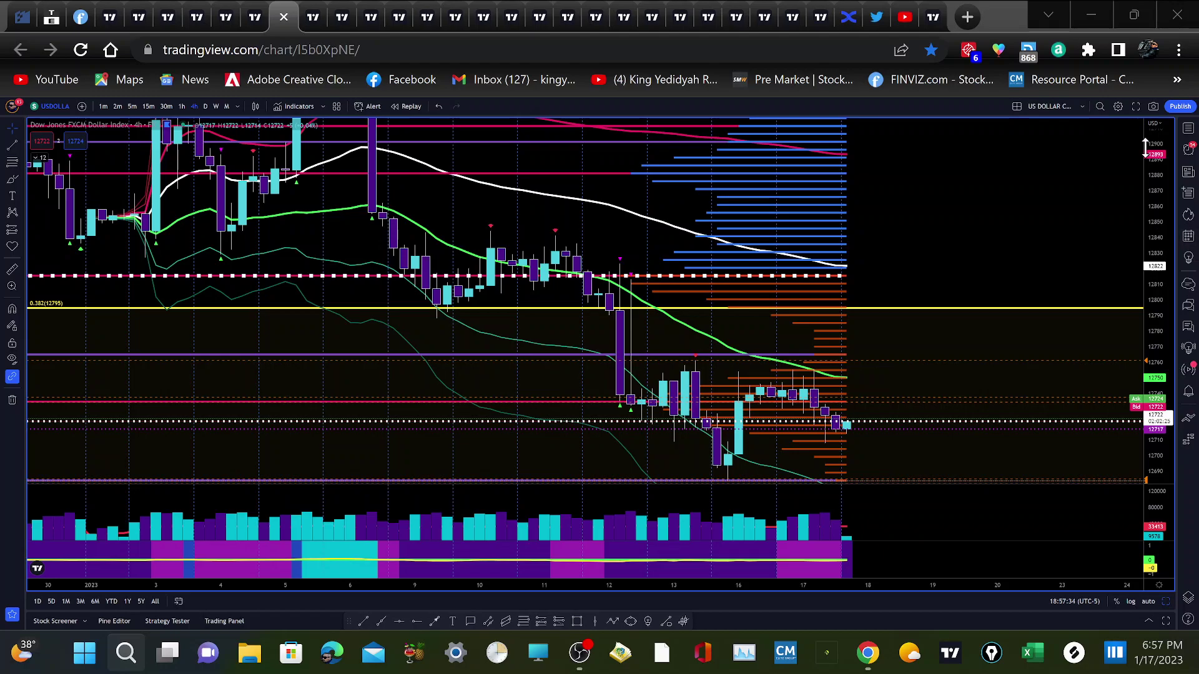
# Step: View the 4-hour Dollar Index chart full screen, mark possible moves from the latest candle with annotation arrows, and exit full-screen mode
pyautogui.click(1134, 106)
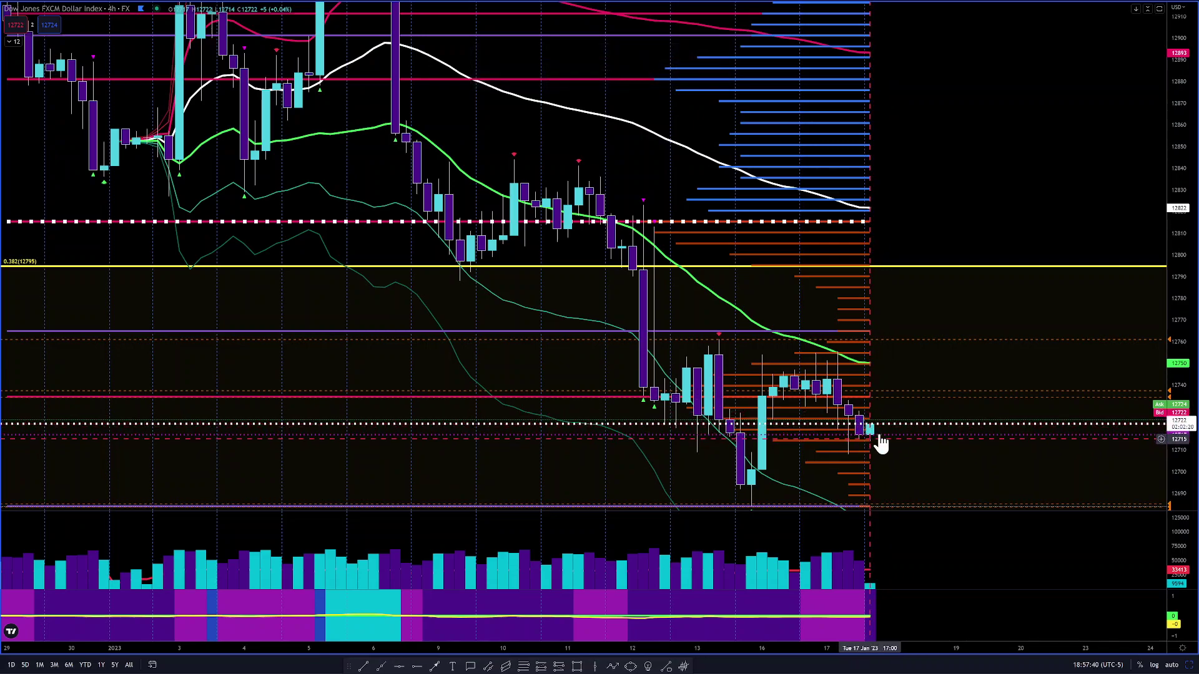
pyautogui.moveTo(915, 455); pyautogui.dragTo(851, 383)
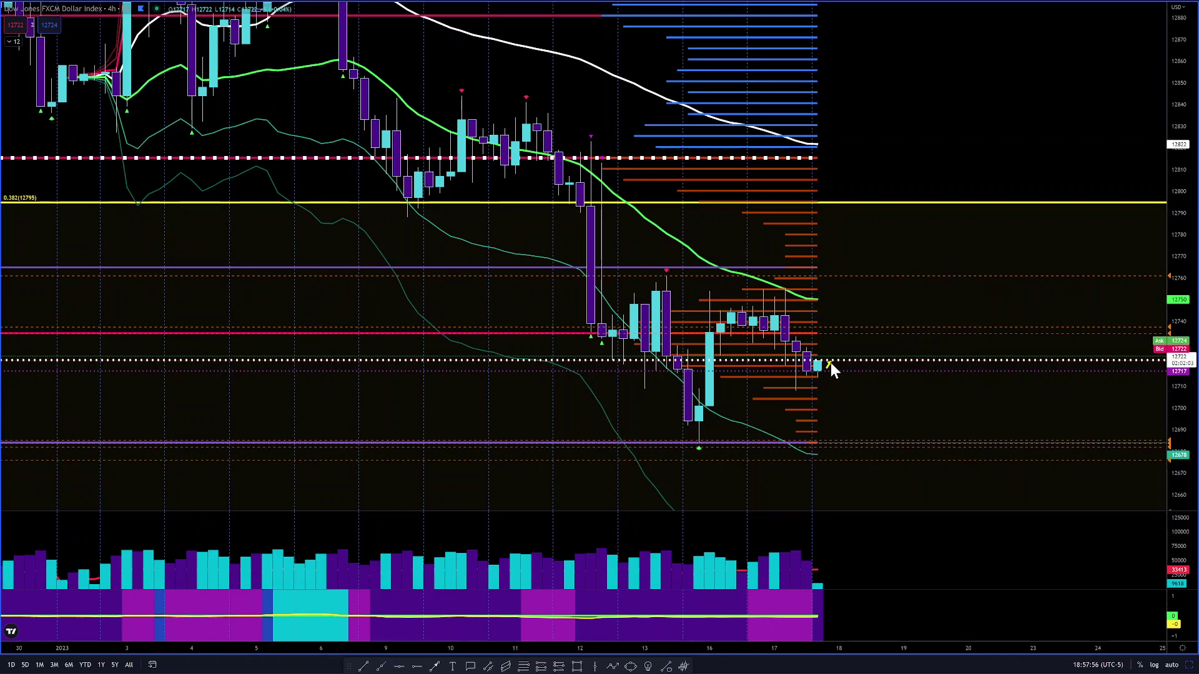
pyautogui.moveTo(827, 368)
pyautogui.mouseDown()
pyautogui.moveTo(820, 343)
pyautogui.moveTo(750, 340)
pyautogui.moveTo(815, 334)
pyautogui.moveTo(805, 344)
pyautogui.moveTo(730, 328)
pyautogui.moveTo(817, 336)
pyautogui.moveTo(810, 368)
pyautogui.mouseUp()
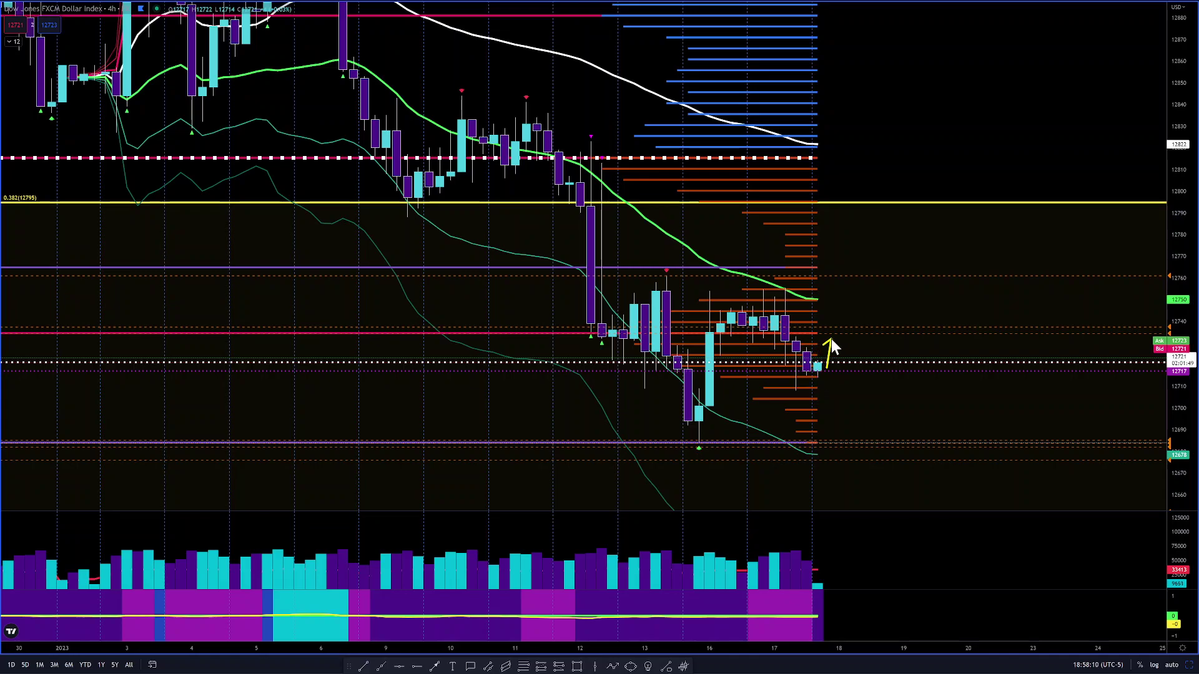
pyautogui.moveTo(839, 337)
pyautogui.mouseDown()
pyautogui.moveTo(870, 432)
pyautogui.moveTo(860, 422)
pyautogui.moveTo(810, 448)
pyautogui.moveTo(699, 440)
pyautogui.moveTo(882, 381)
pyautogui.moveTo(848, 402)
pyautogui.mouseUp()
pyautogui.moveTo(840, 388)
pyautogui.mouseDown()
pyautogui.moveTo(826, 392)
pyautogui.moveTo(825, 377)
pyautogui.moveTo(854, 393)
pyautogui.mouseUp()
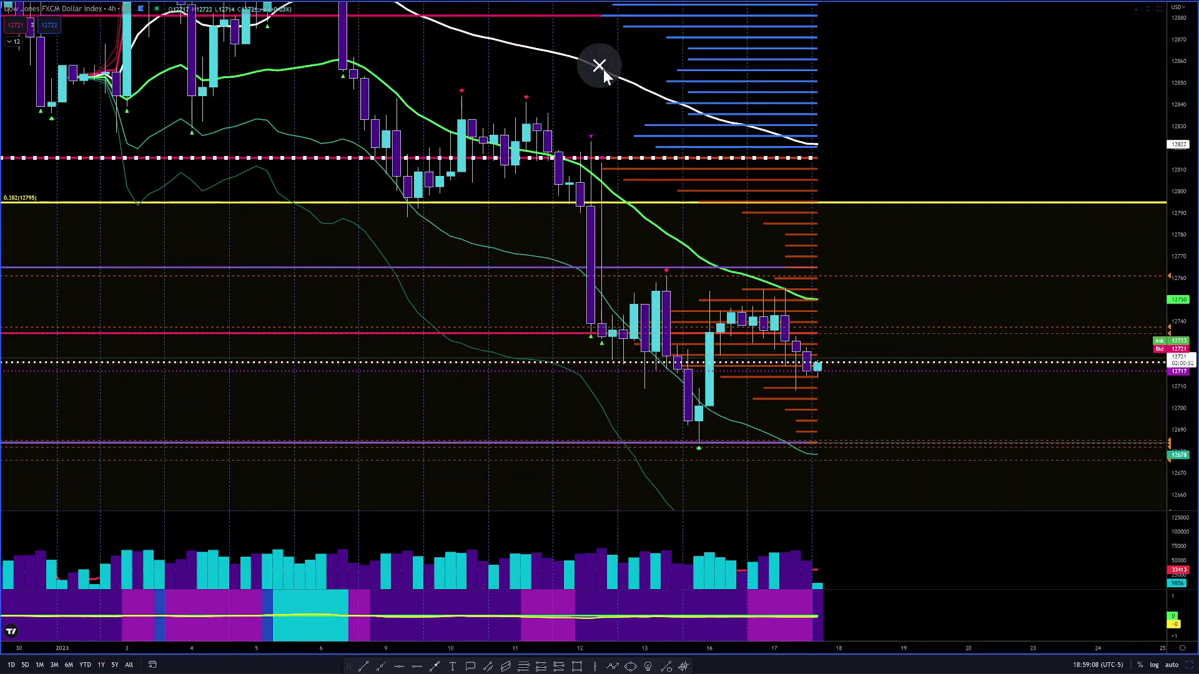
pyautogui.press('Escape')
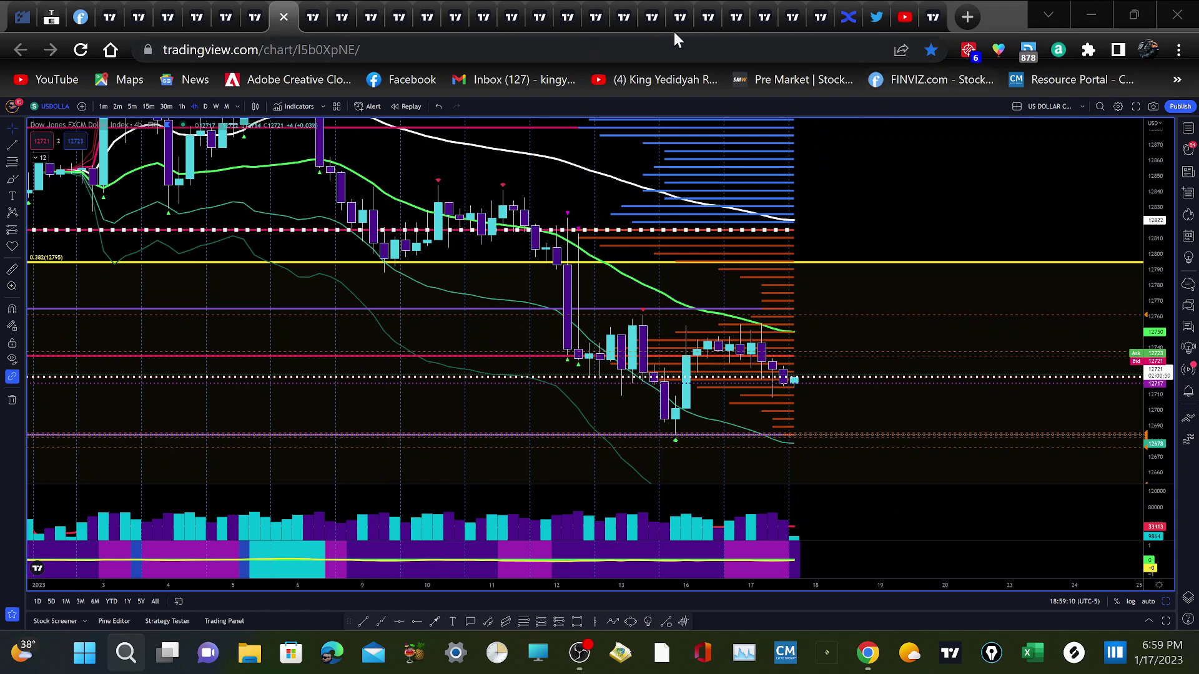
# Step: Return to the 5-minute S&P 500 E-mini Futures chart and examine the latest candles against the white, green and pink level lines
pyautogui.click(396, 17)
pyautogui.moveTo(645, 338); pyautogui.dragTo(712, 430)
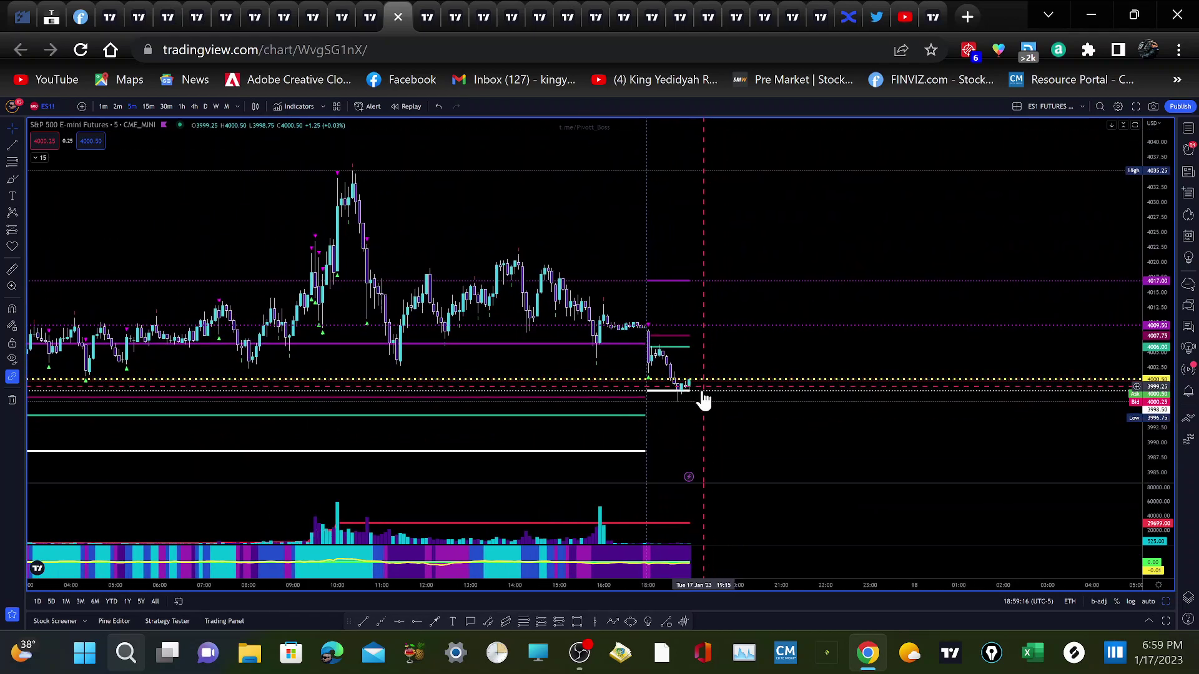
pyautogui.scroll(-3, 706, 378)
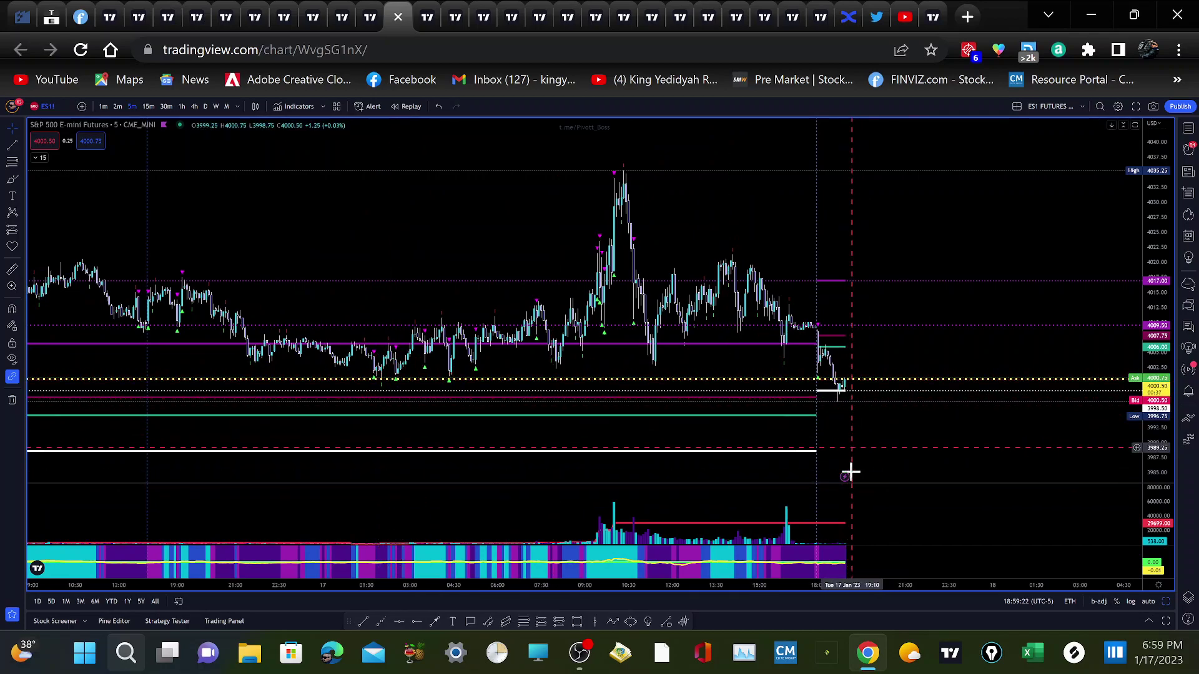
pyautogui.scroll(3, 848, 471)
pyautogui.moveTo(677, 404); pyautogui.dragTo(862, 420)
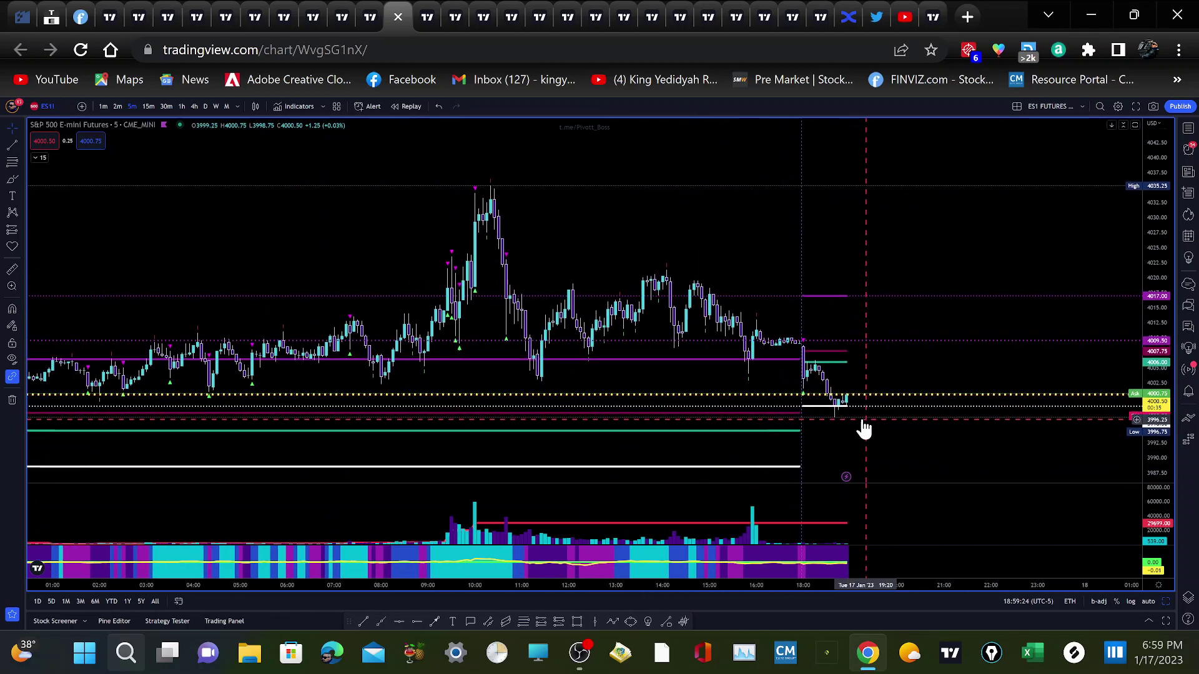
pyautogui.scroll(2, 856, 420)
pyautogui.scroll(1, 856, 420)
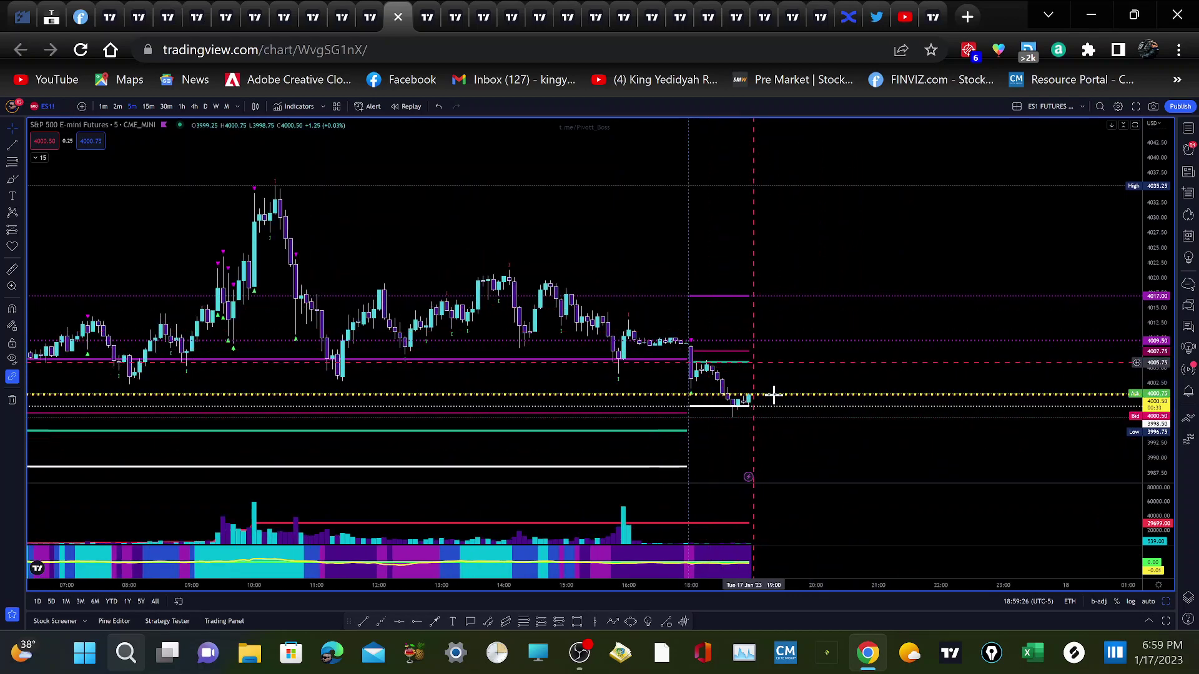
pyautogui.moveTo(836, 456); pyautogui.dragTo(838, 412)
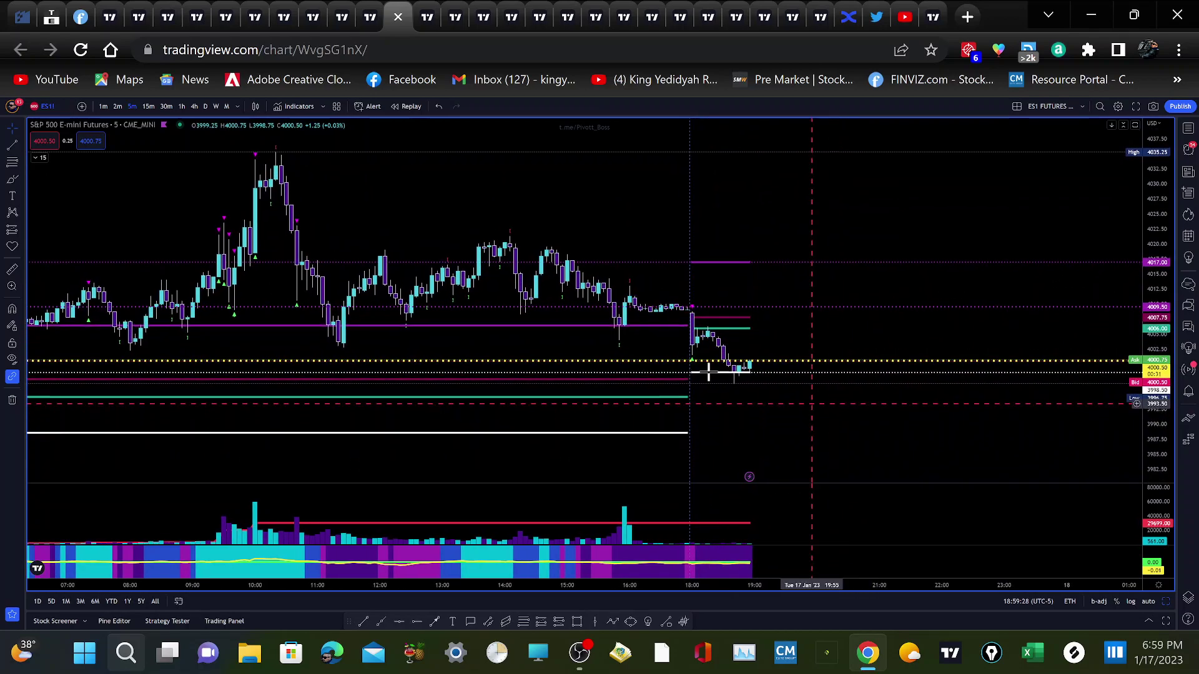